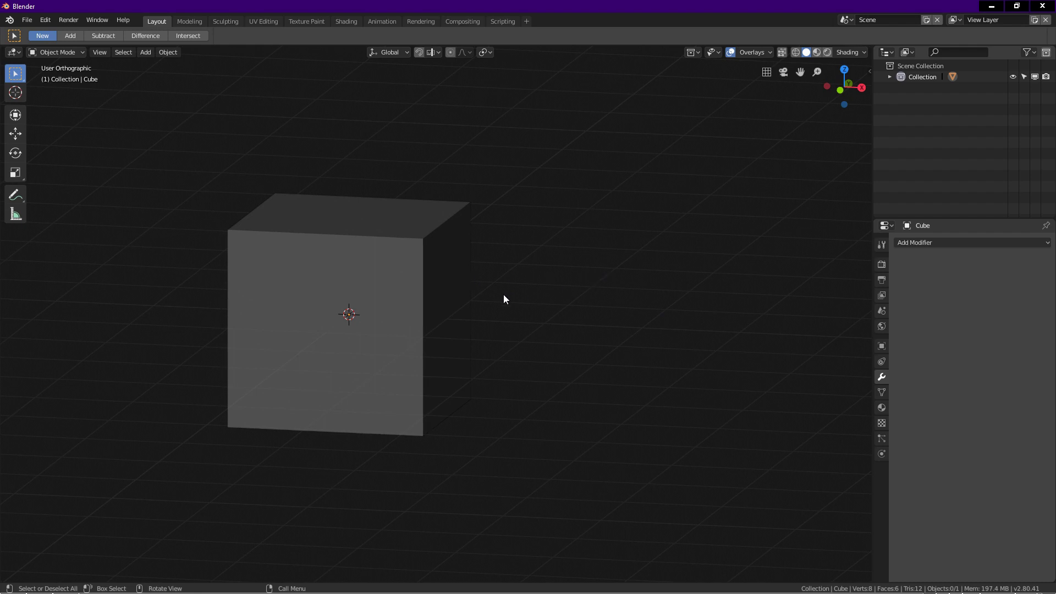
Select the cube, enter Edit Mode, subdivide the whole mesh once, then deselect everything.
click(408, 298)
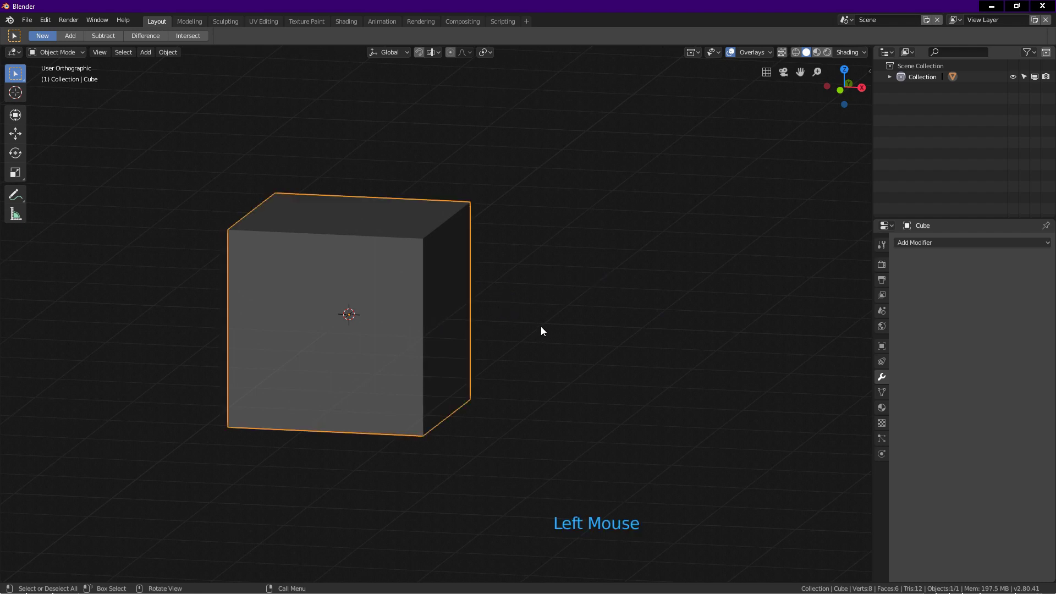
key(Tab)
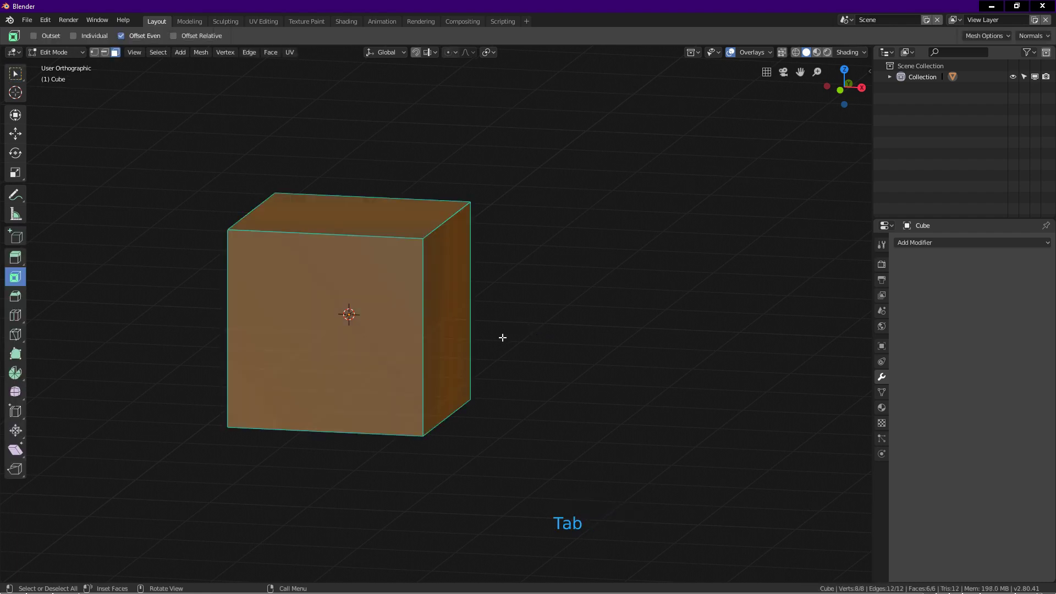
key(a)
key(a)
key(a)
right_click(524, 337)
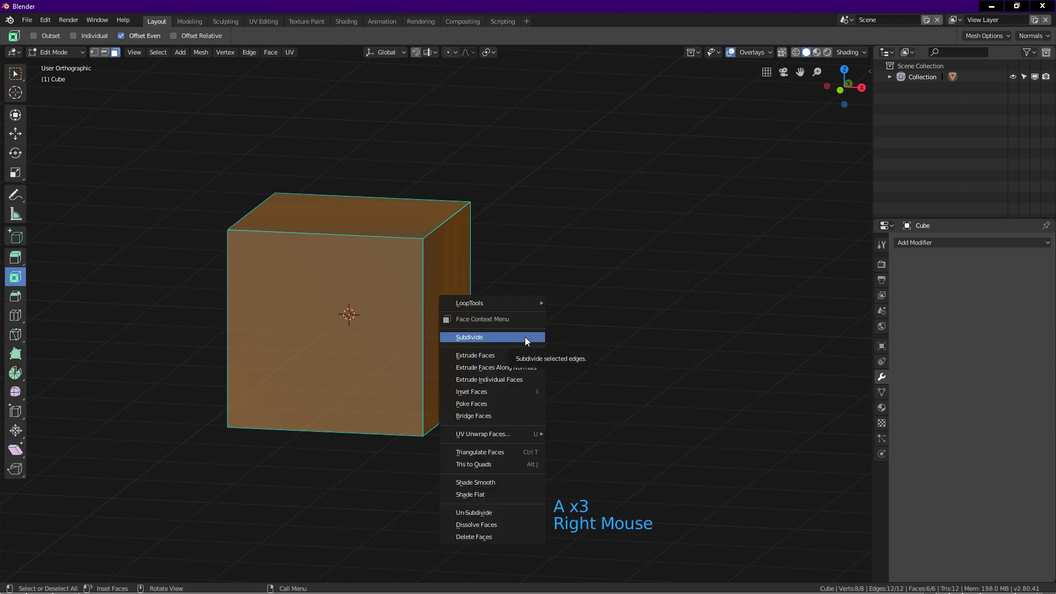
click(524, 336)
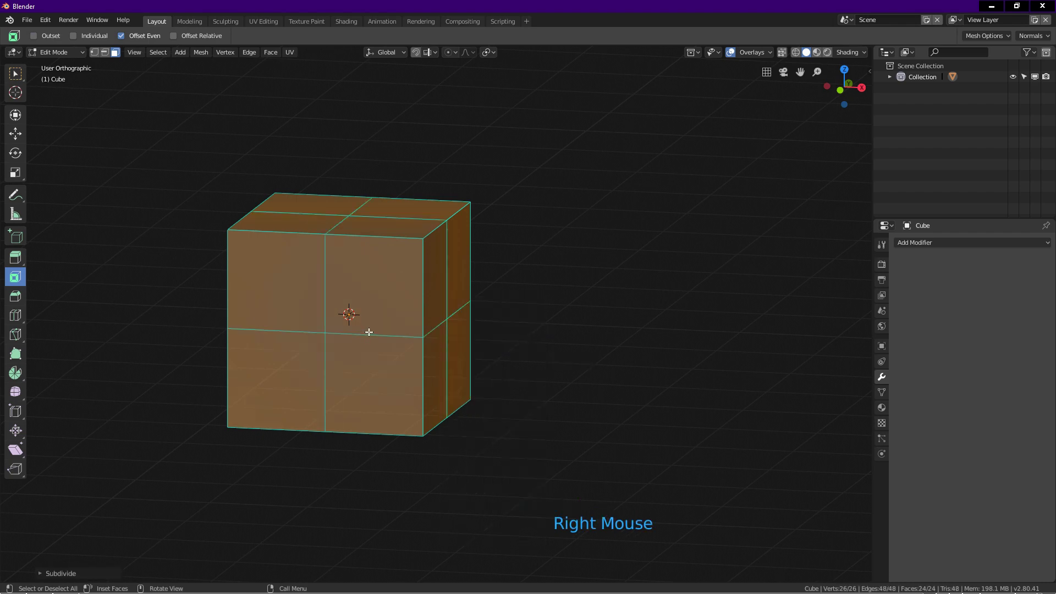
click(526, 322)
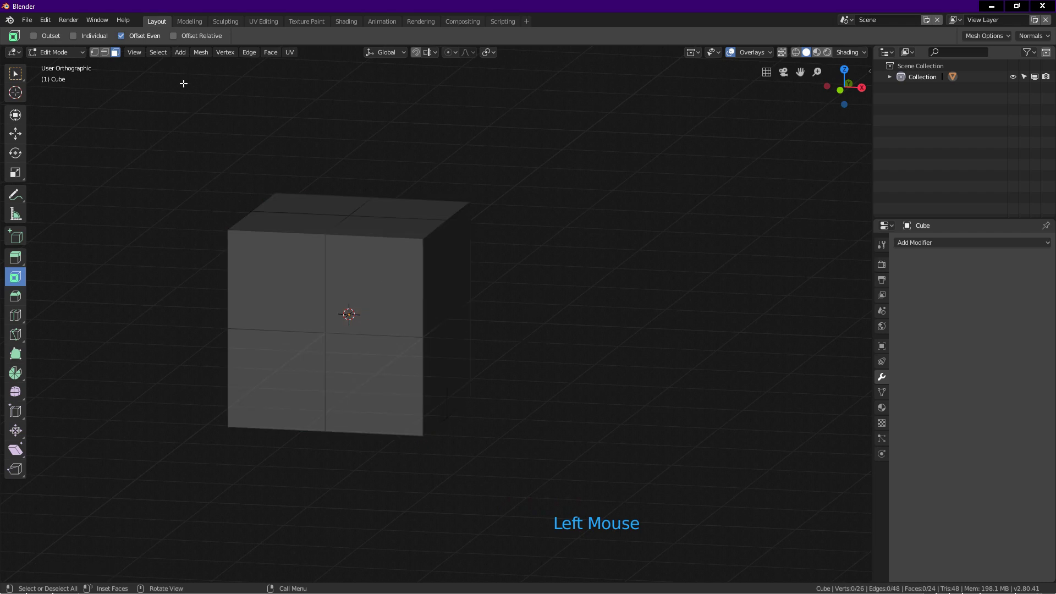
In face select mode and front view, select the cube's four front faces.
click(115, 52)
key(KP_1)
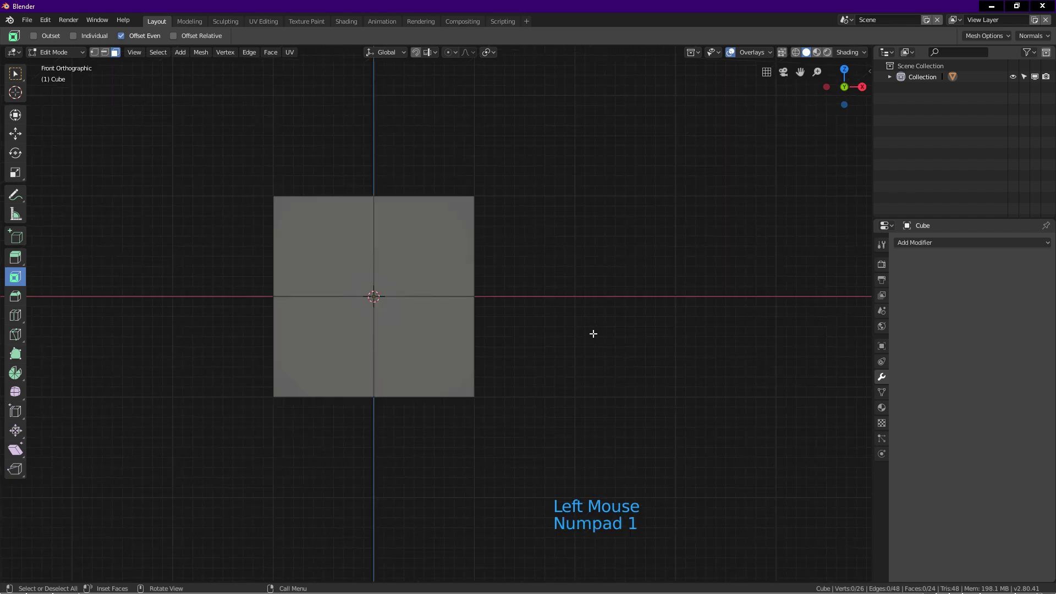
click(366, 268)
shift+click(417, 288)
shift+click(415, 322)
shift+click(358, 328)
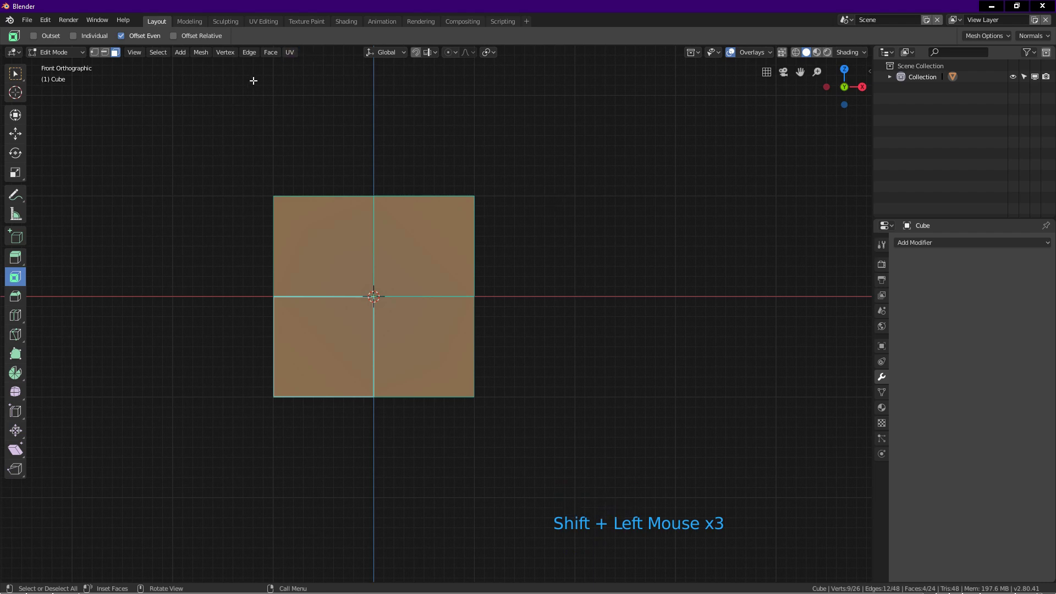
Inset the four selected front faces together into one smaller square.
click(267, 53)
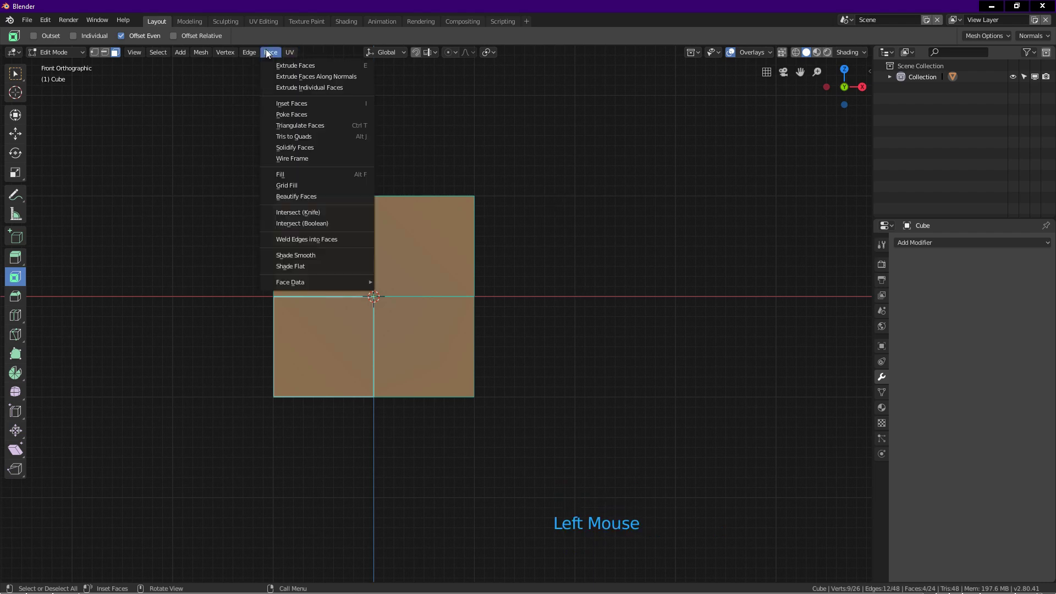
click(292, 104)
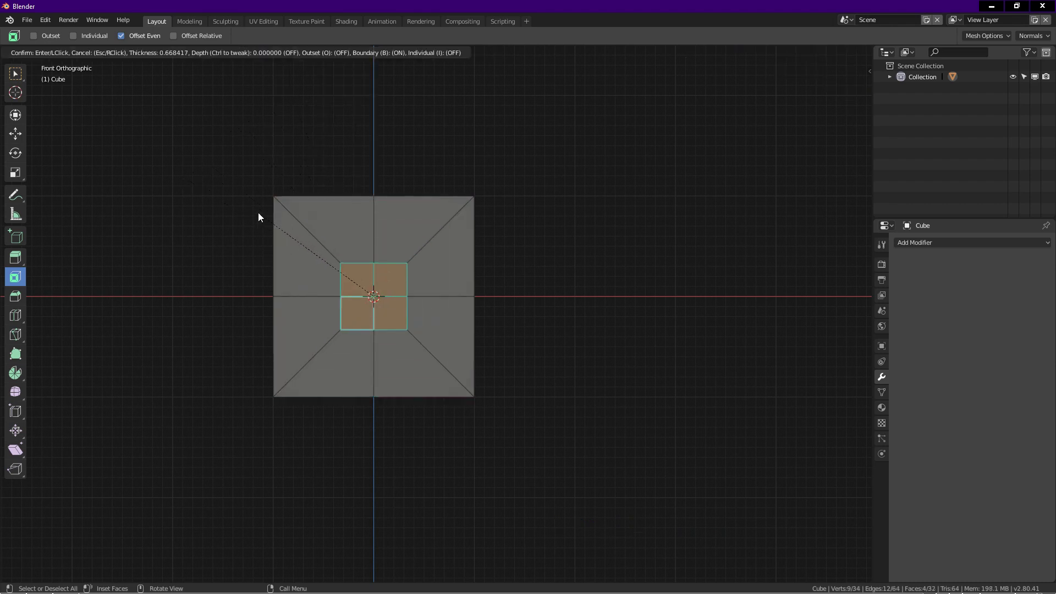
click(243, 209)
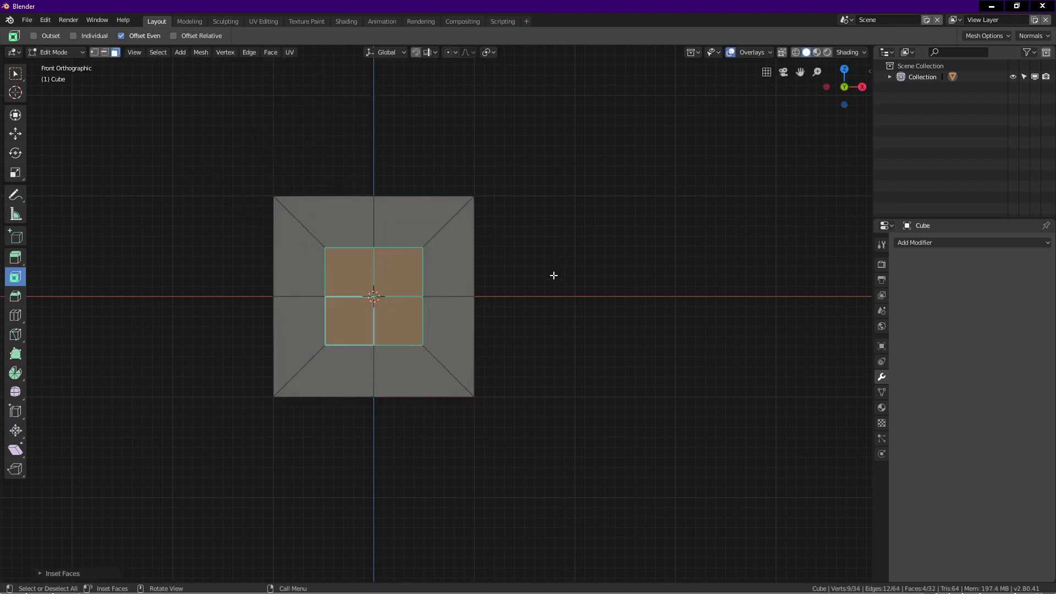
Apply Mesh > Transform > To Sphere at factor 1.000 to round the inset square into an octagon.
shift+middle_drag(518, 285, 522, 312)
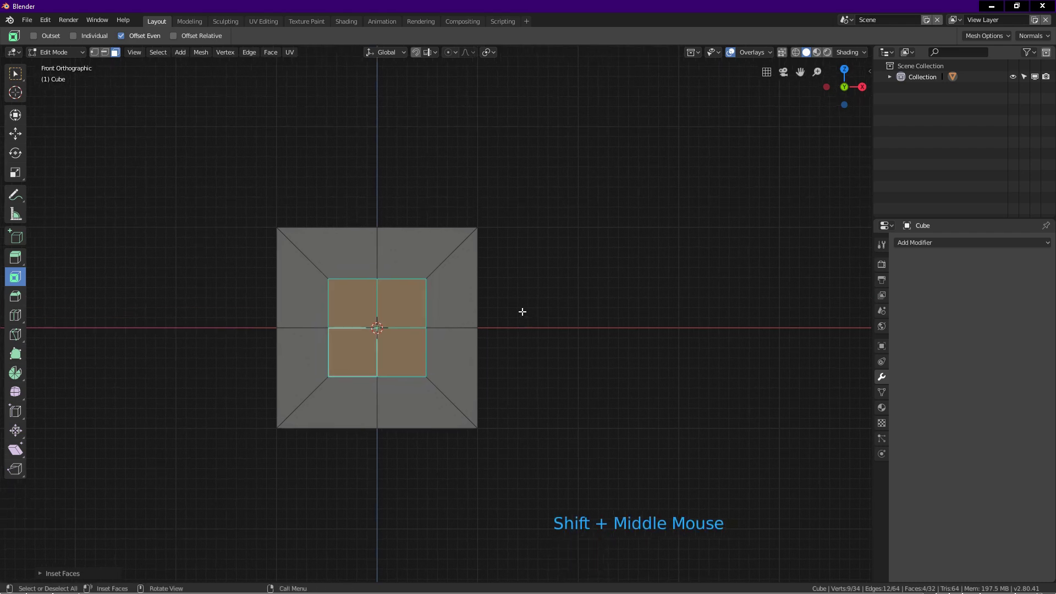
click(202, 52)
mouse_move(214, 65)
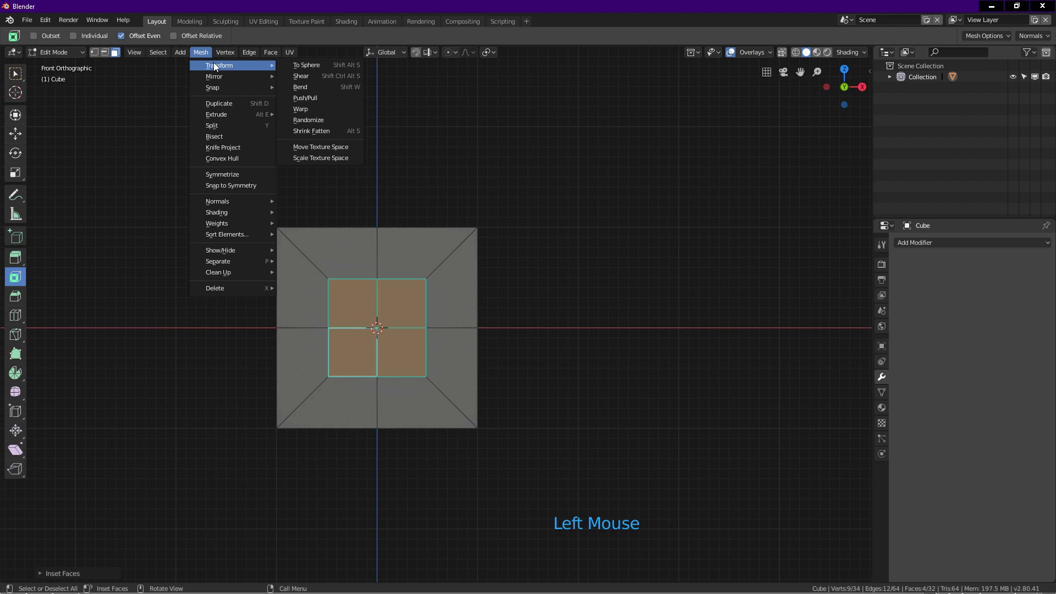
click(304, 65)
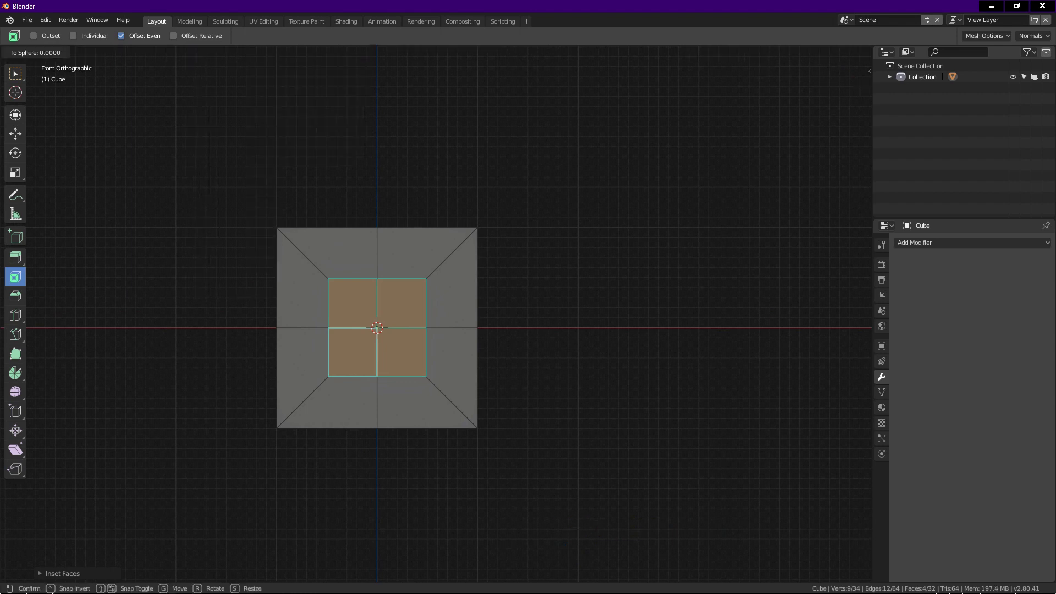
text(1)
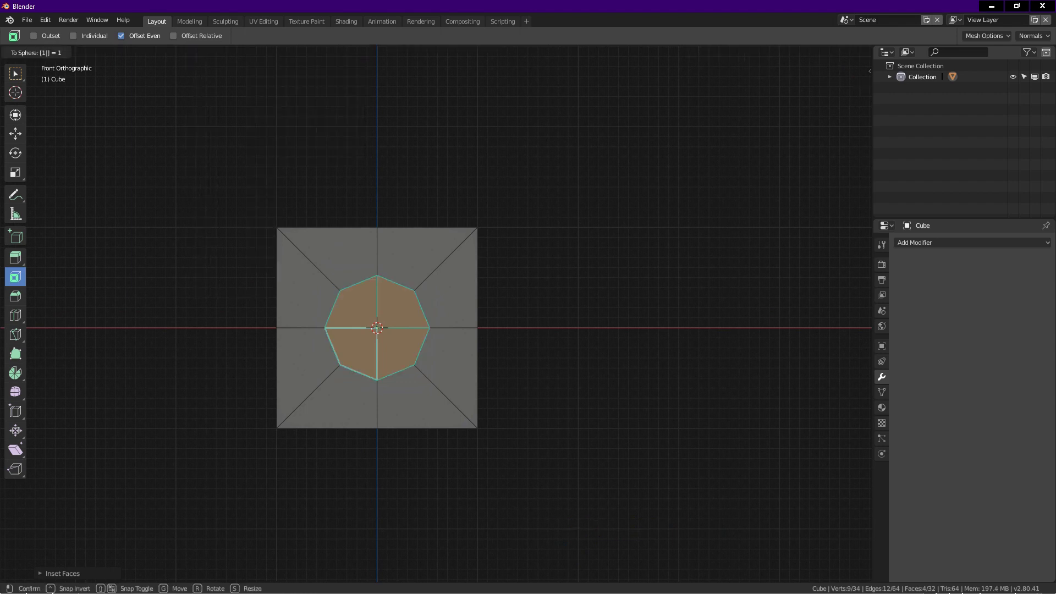
key(Return)
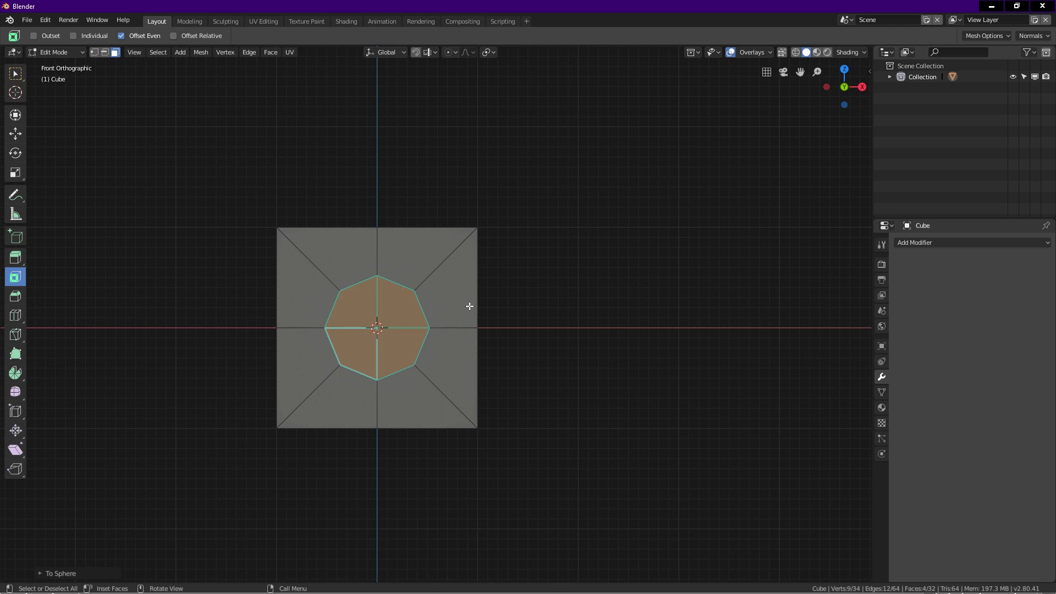
scroll(470, 303, up, 1)
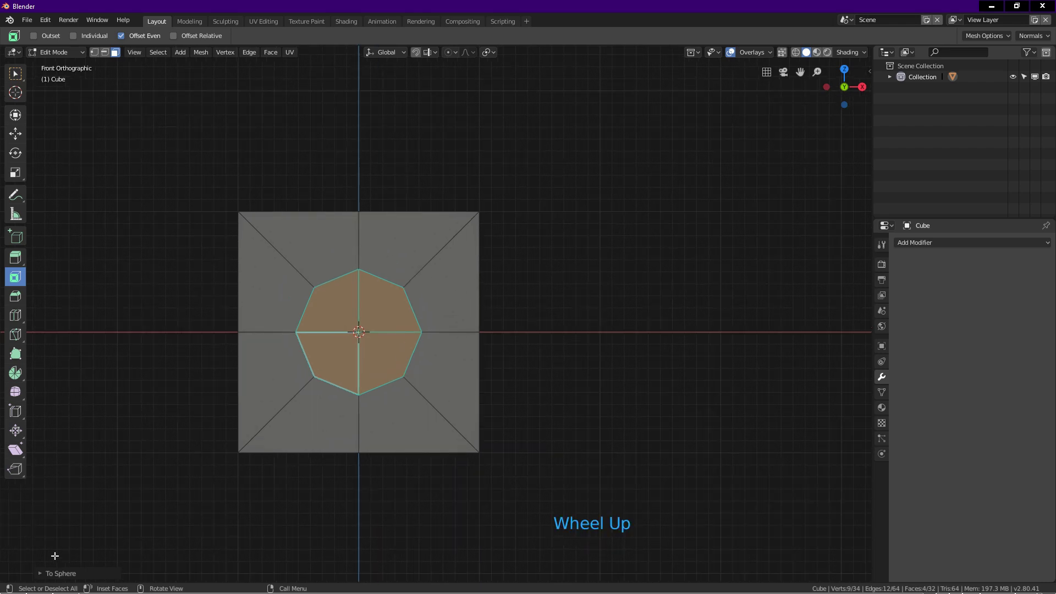
click(55, 573)
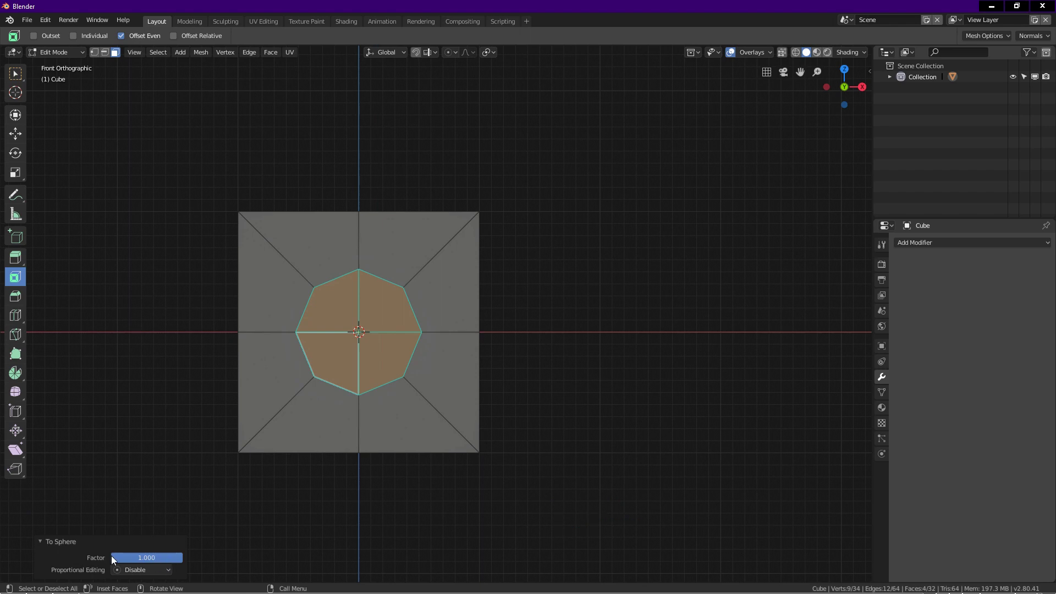
click(69, 541)
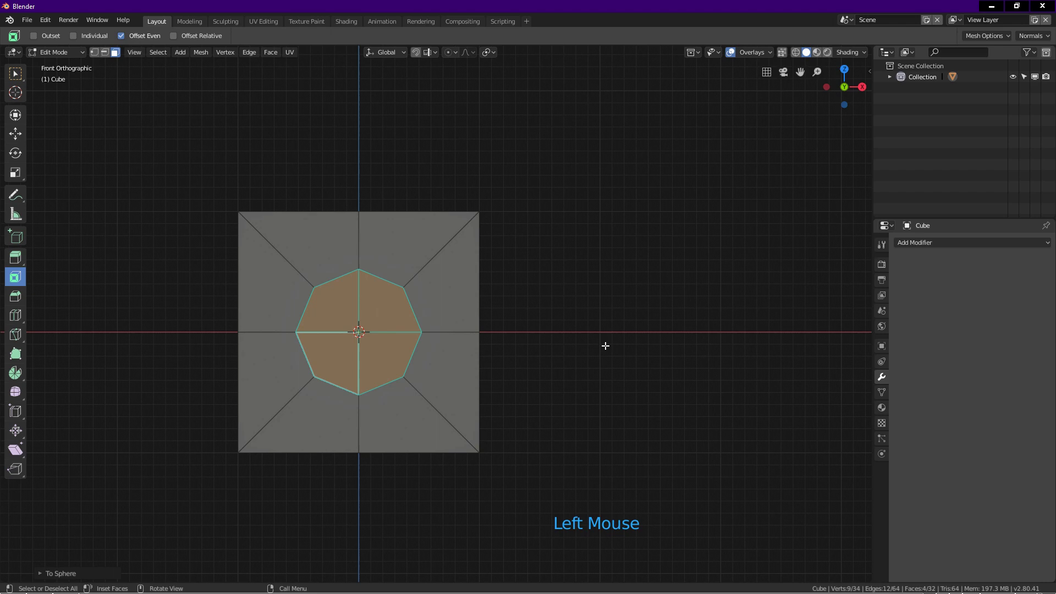
Scale the octagon down slightly and extrude it about 0.5 m inward into the cube.
key(s)
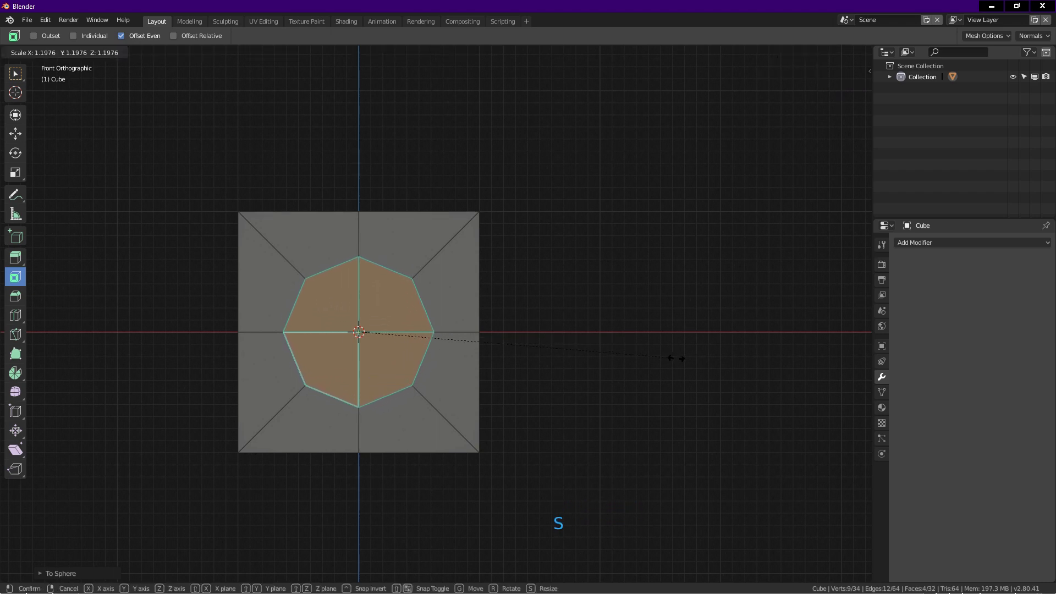
click(608, 353)
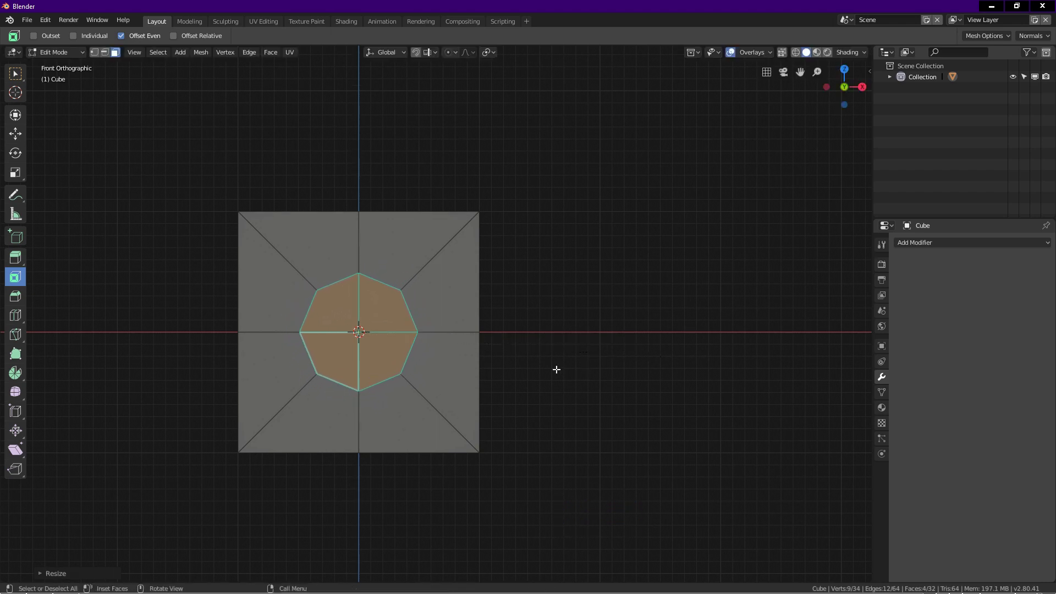
shift+middle_drag(314, 385, 365, 358)
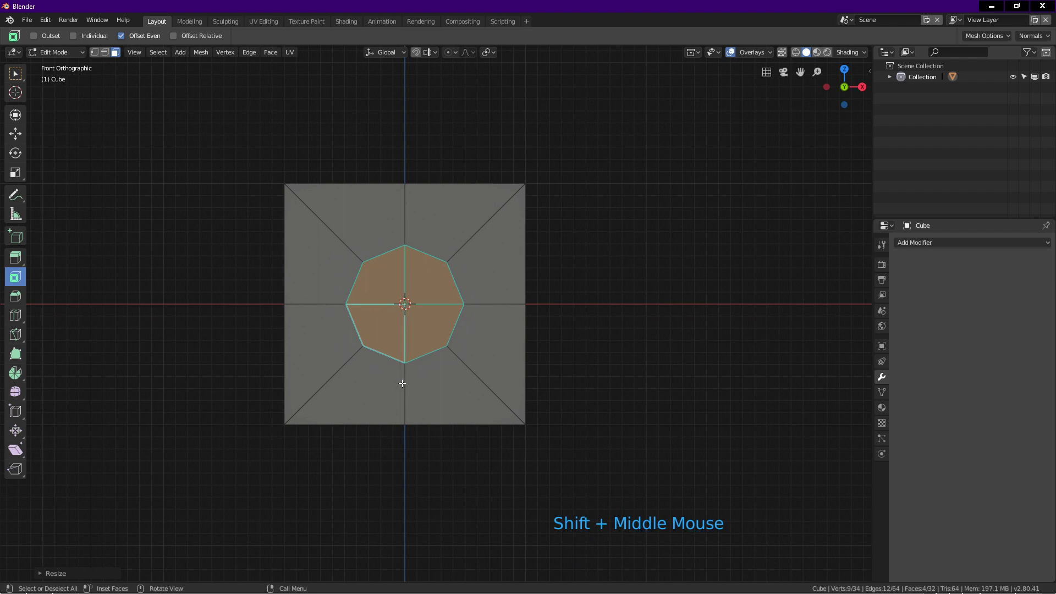
key(KP_2)
key(KP_2)
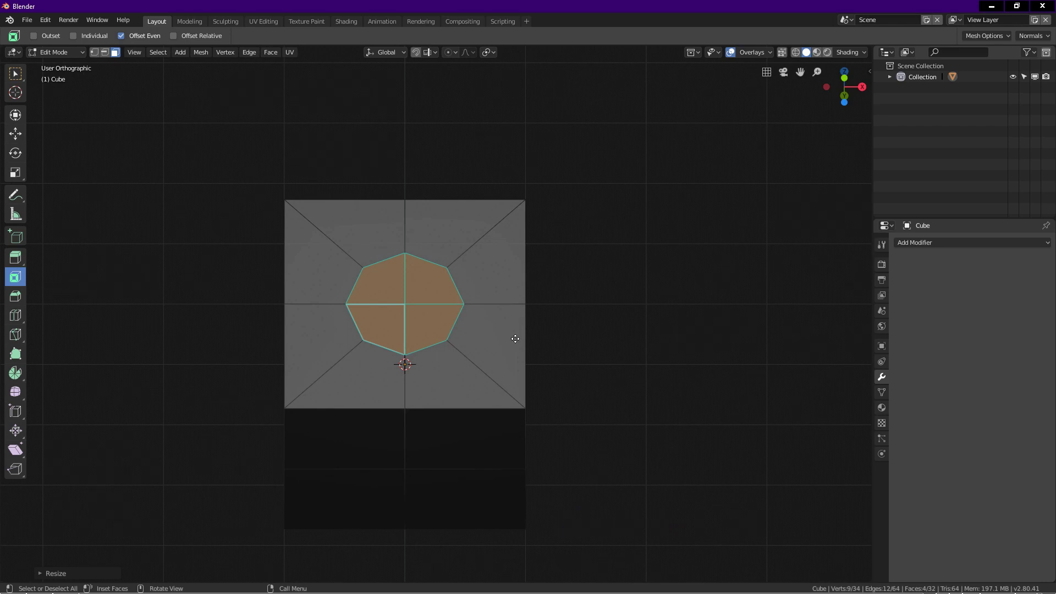
key(e)
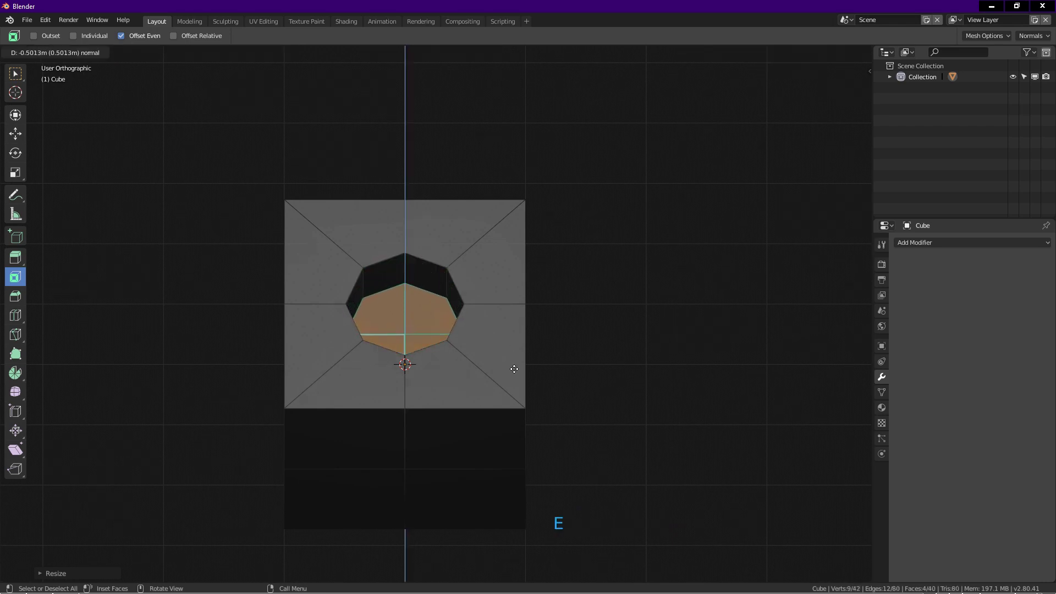
click(514, 371)
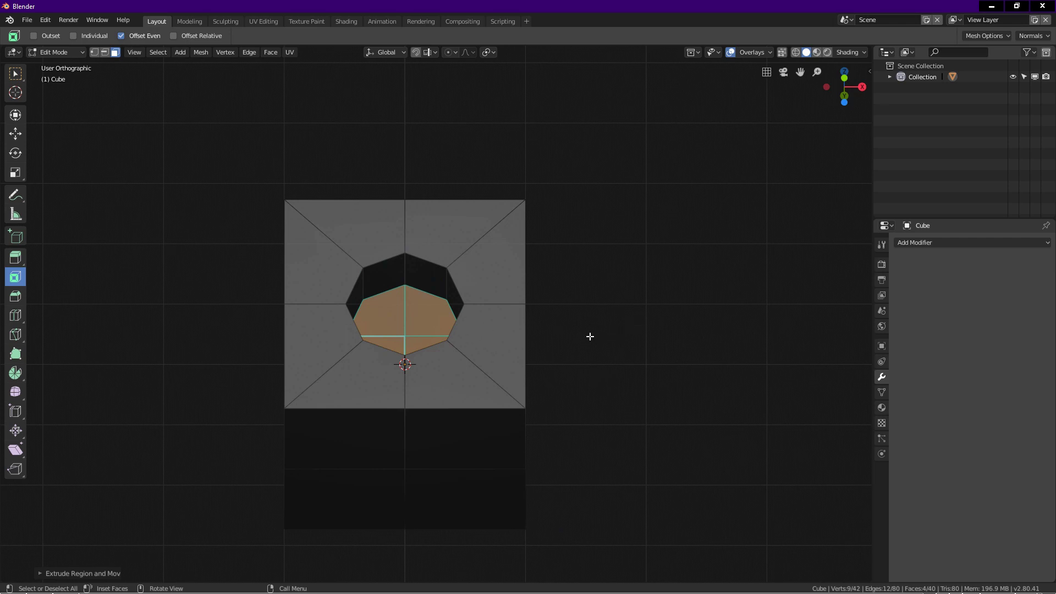
Back in Object Mode, add a level-2 Subdivision Surface (Ctrl+2) and apply Shade Smooth.
key(Tab)
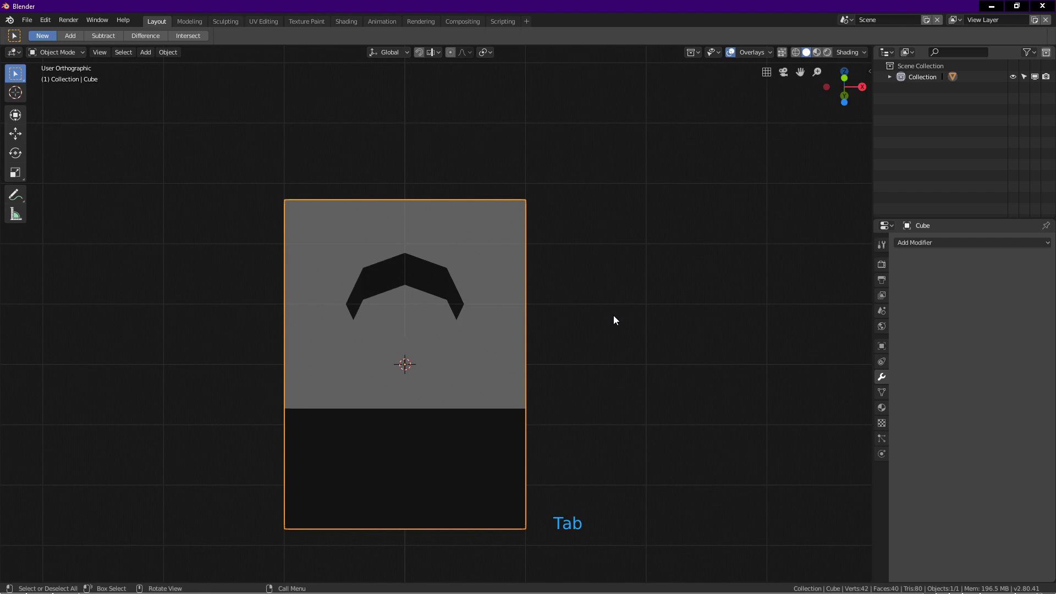
key(ctrl+2)
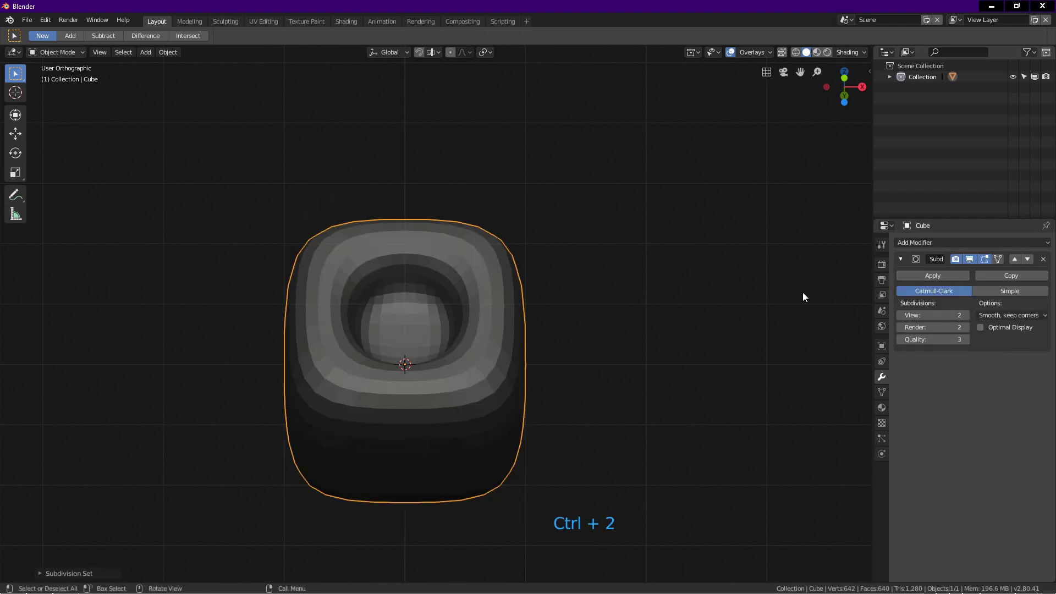
right_click(575, 279)
click(576, 280)
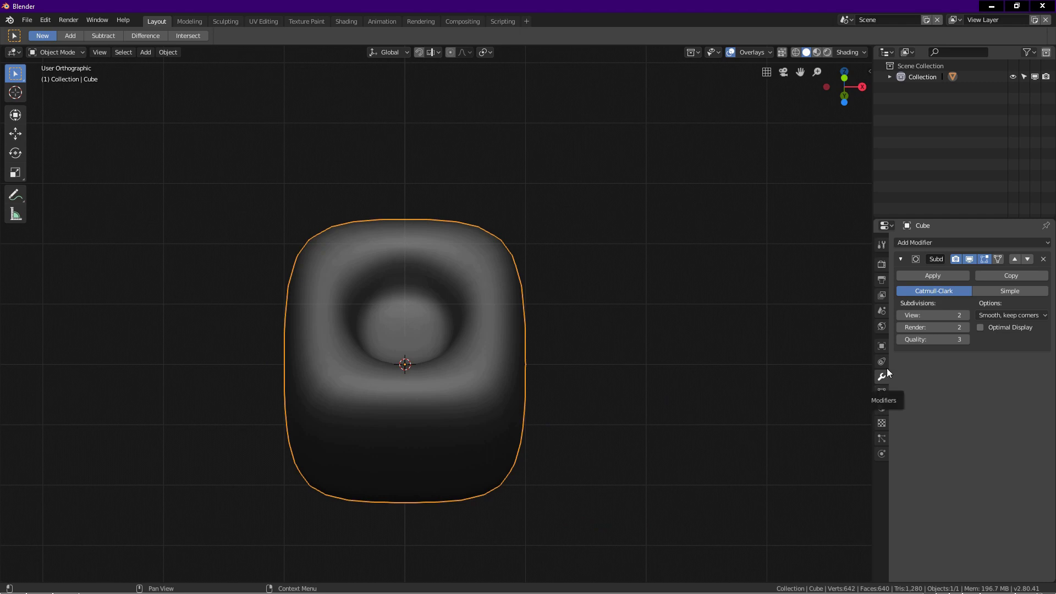
Add a Bevel modifier with 2 segments, profile 1 and Angle limit method, moved above Subdivision.
click(923, 243)
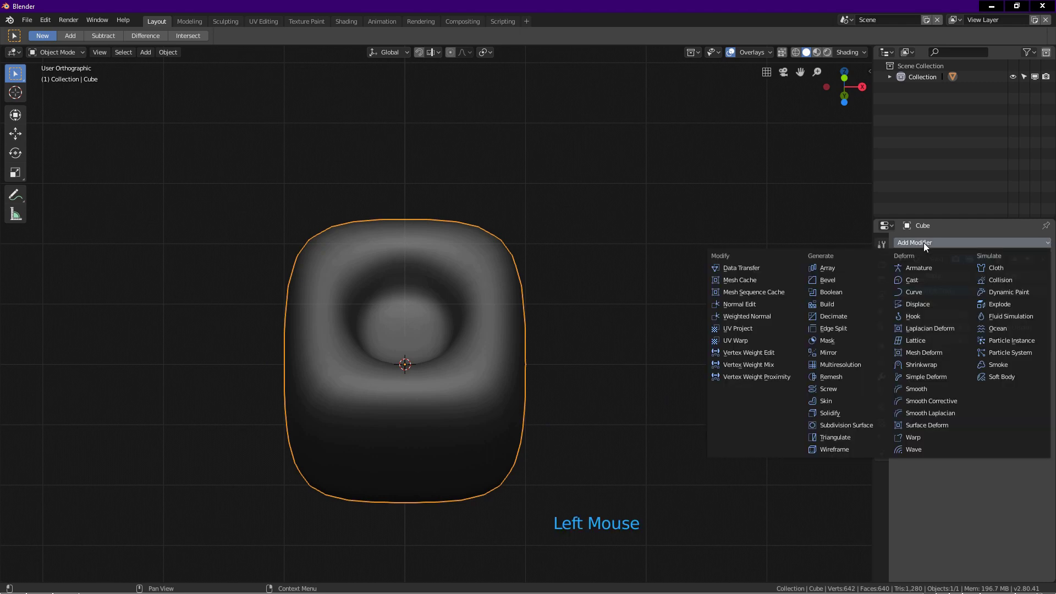
click(833, 282)
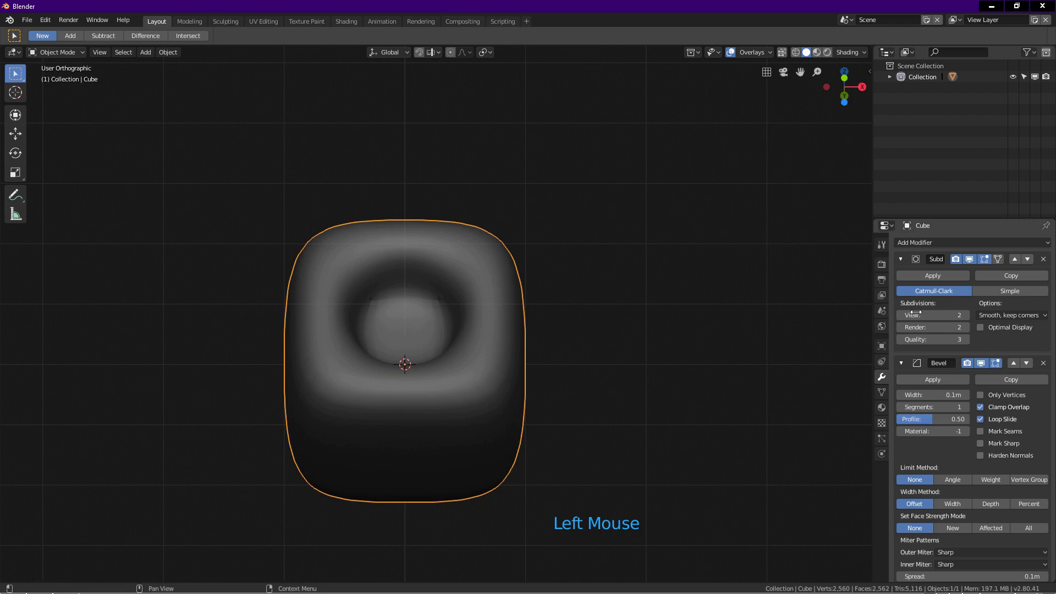
click(927, 407)
text(2)
key(Return)
double_click(936, 418)
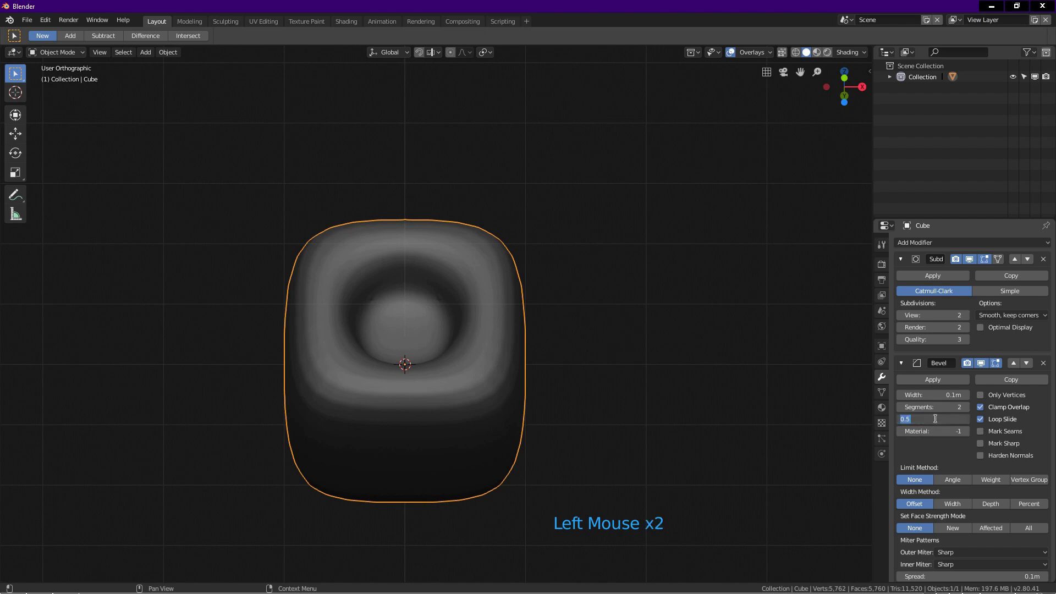
text(1)
key(Return)
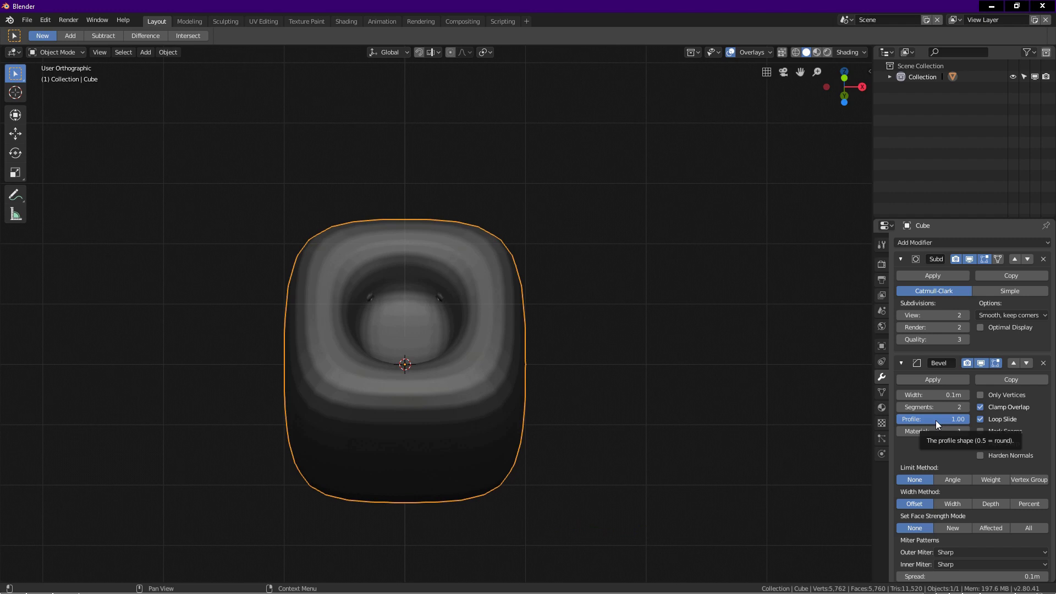
click(957, 481)
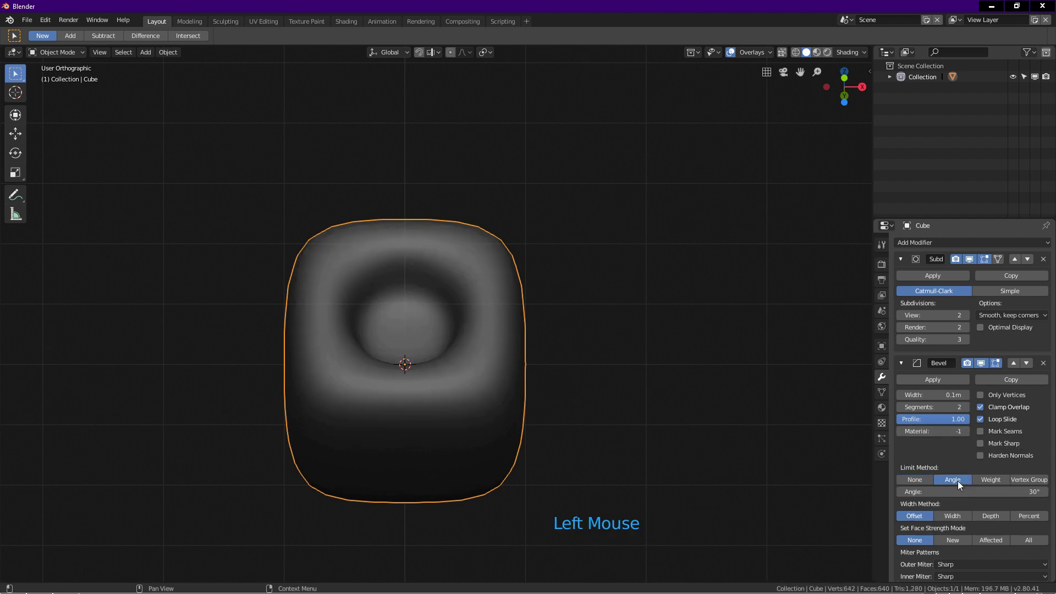
click(1013, 362)
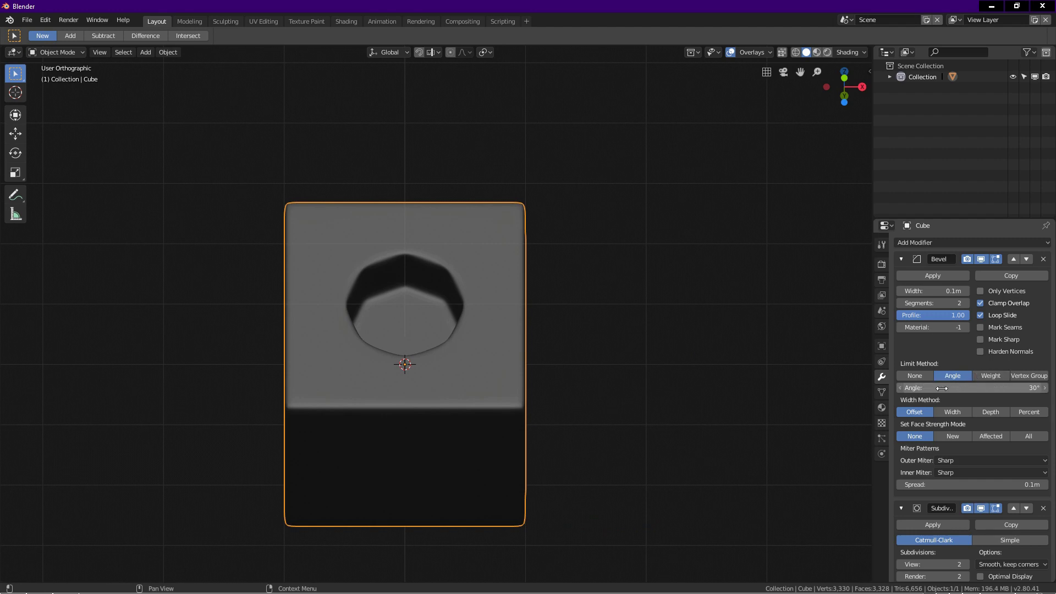
Set the bevel angle limit to 60°, widen it to 0.116 m, and raise segments to 4.
click(972, 388)
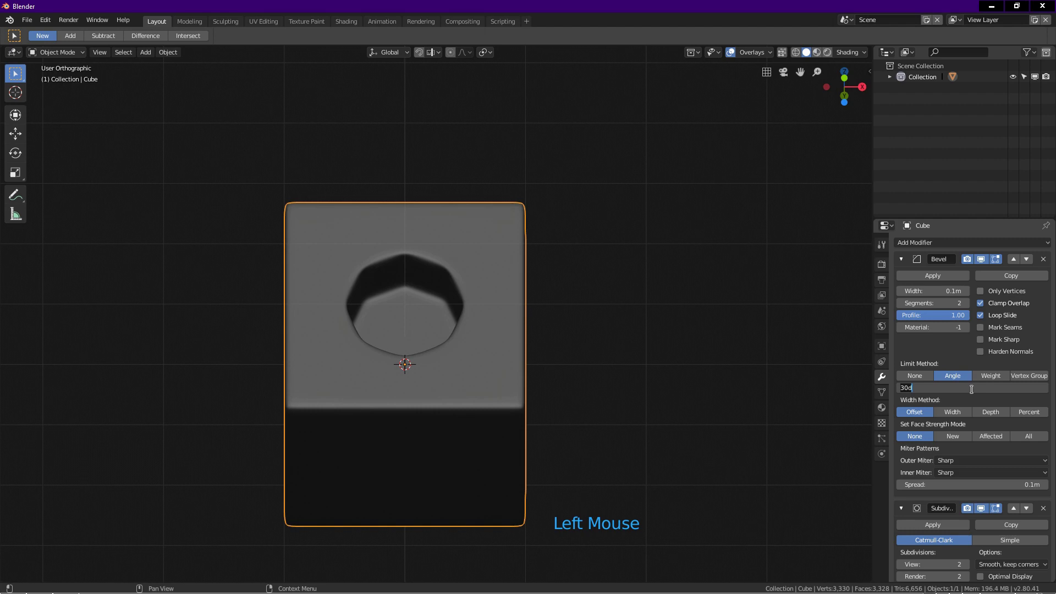
text(60)
key(Return)
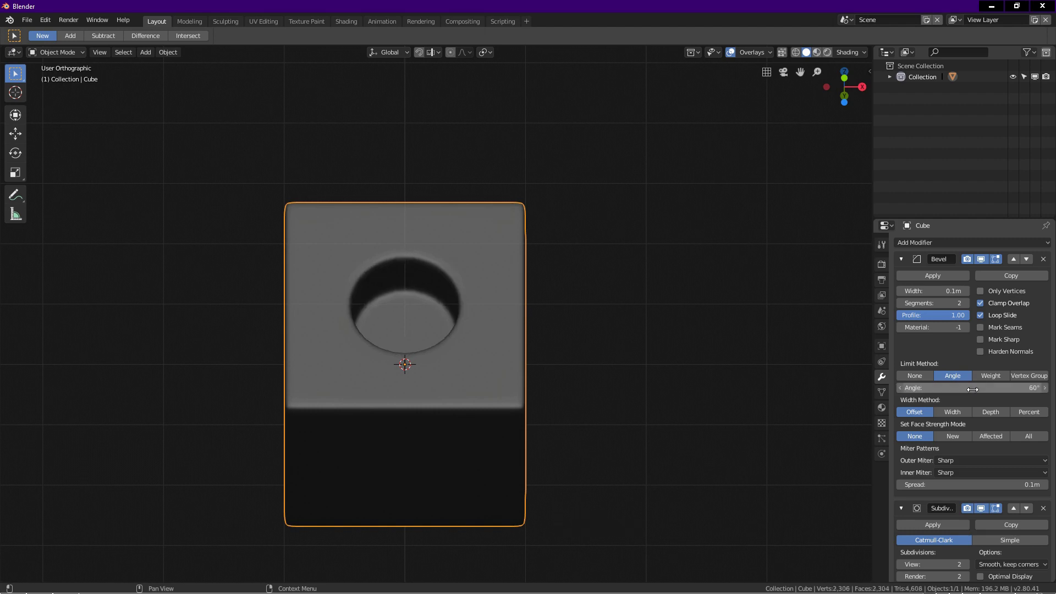
shift+click(918, 292)
shift+drag(918, 292, 949, 292)
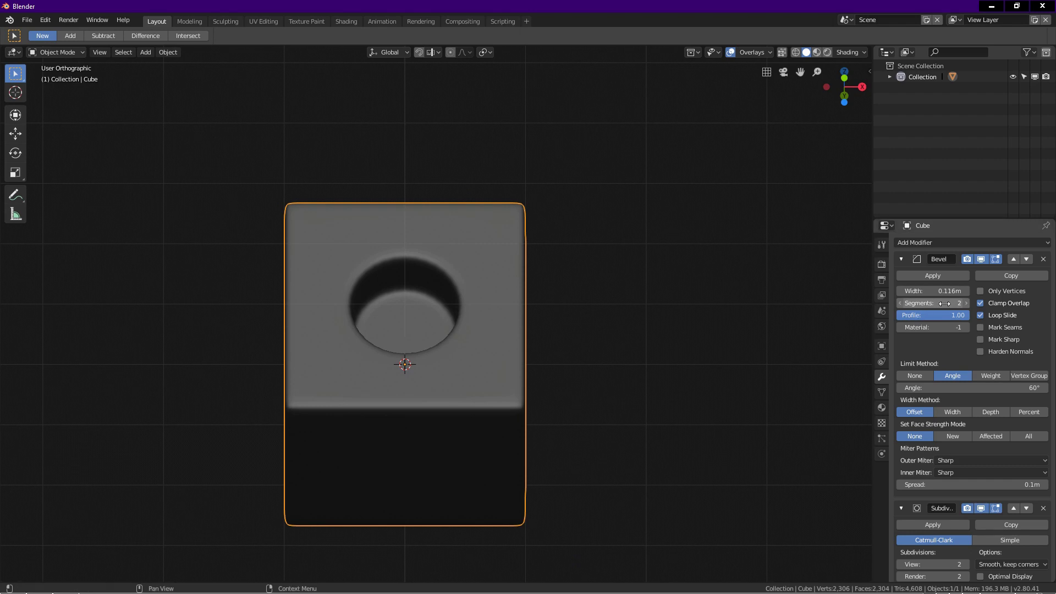
click(965, 304)
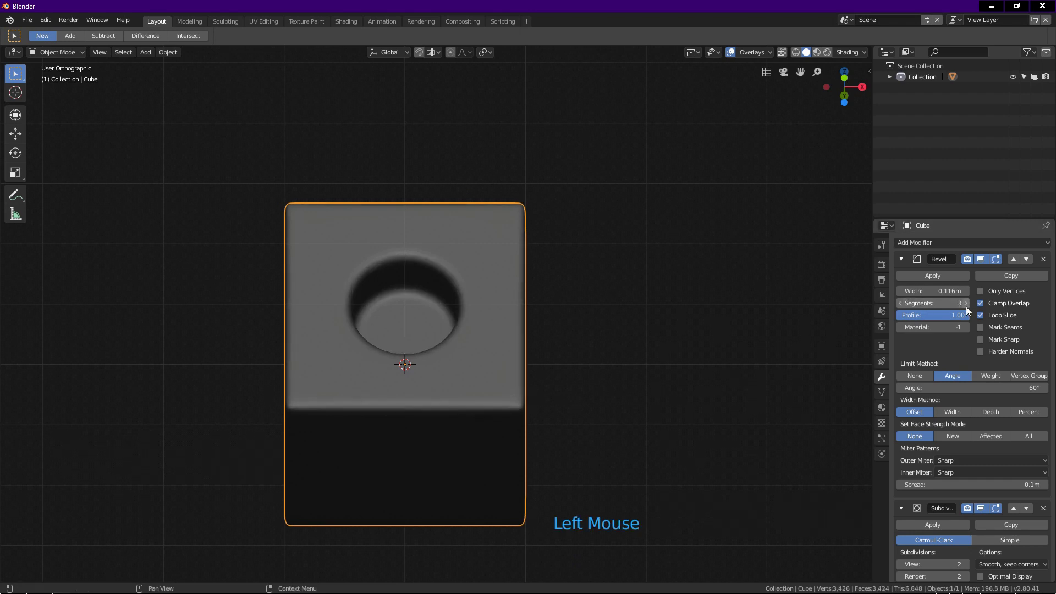
click(966, 306)
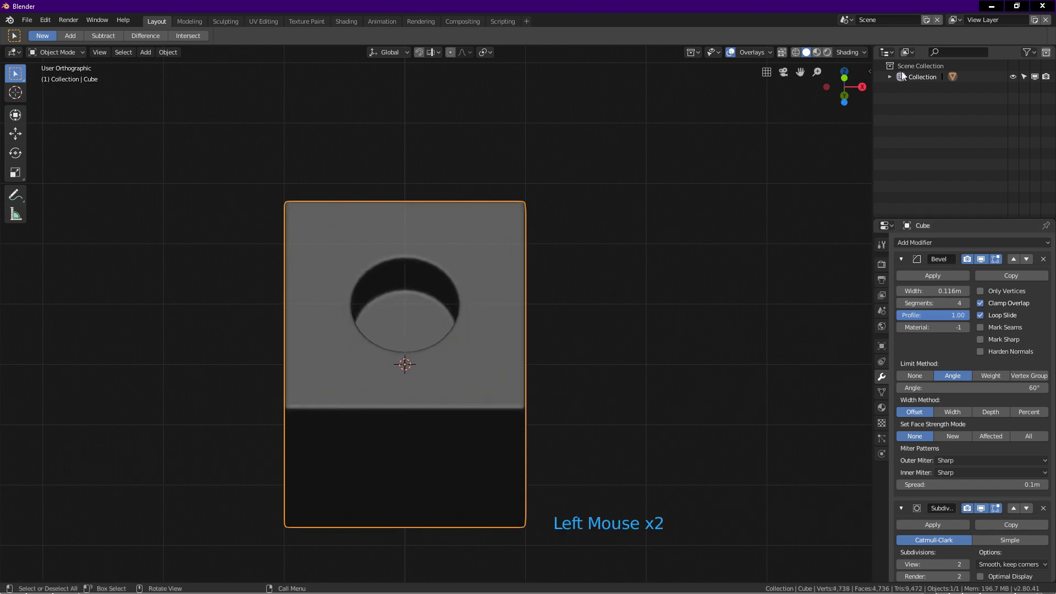
Switch viewport lighting to MatCap with the reflective orange sphere and orbit to view the cube from above.
click(850, 52)
click(837, 113)
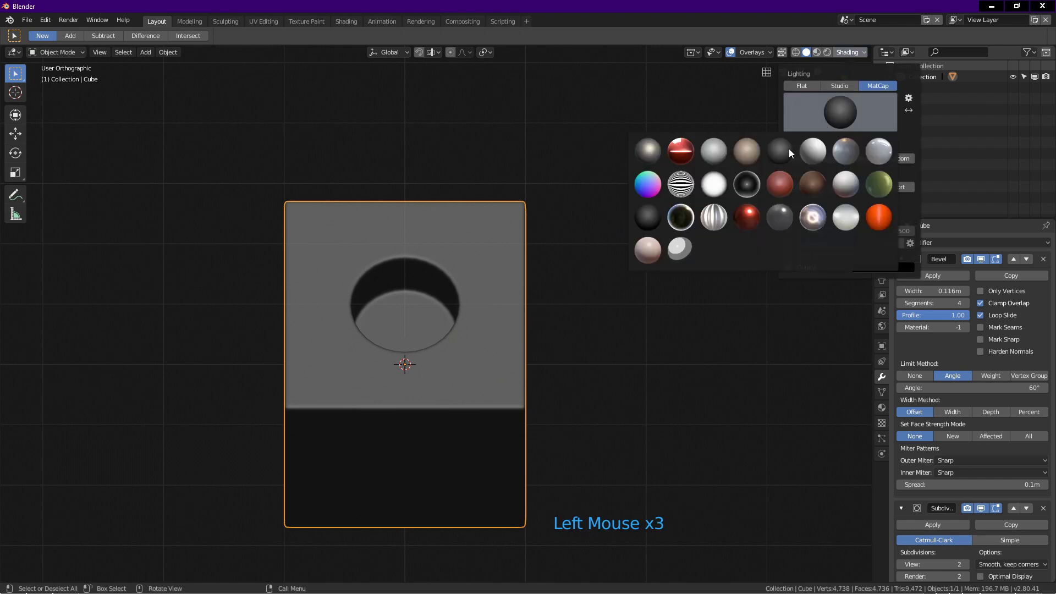
click(733, 217)
mouse_move(397, 299)
middle_down()
mouse_move(388, 319)
mouse_move(410, 285)
mouse_move(385, 306)
middle_up()
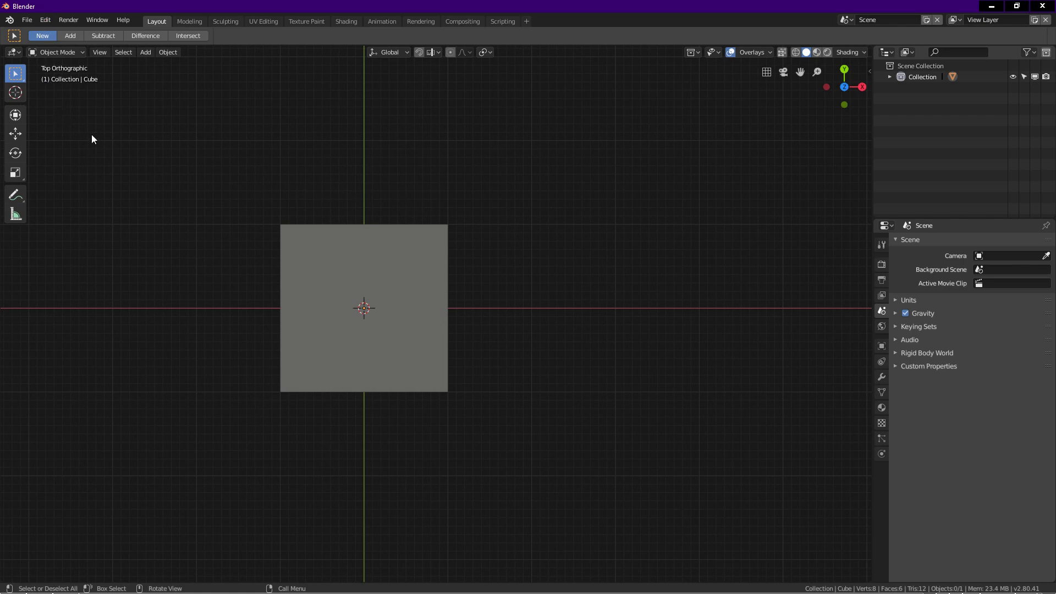
Enable the Mesh: LoopTools add-on in Preferences, save the preferences, and close the window.
click(45, 20)
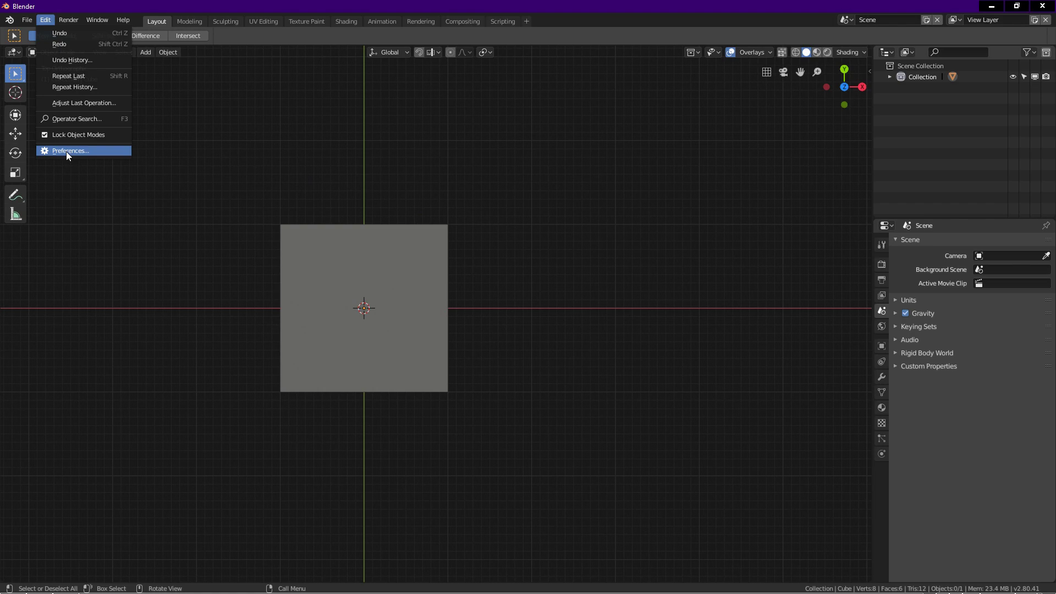
click(66, 150)
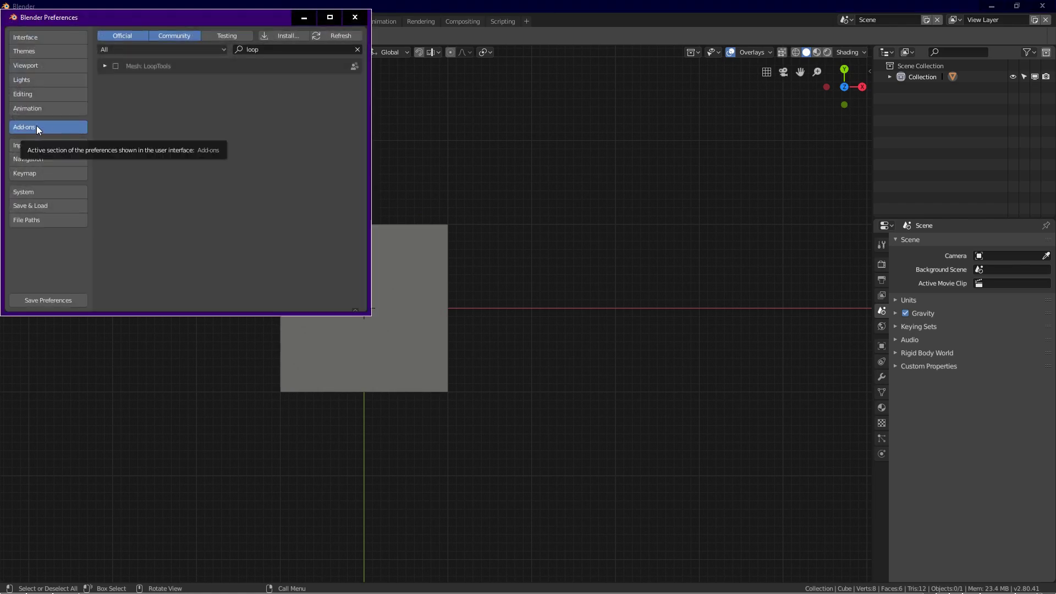
click(274, 49)
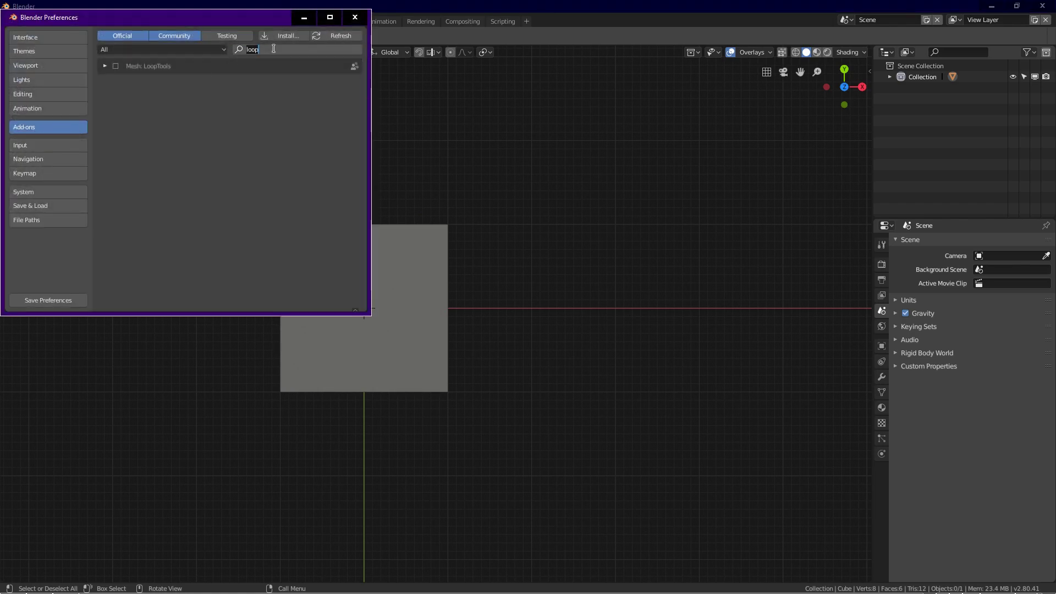
click(121, 83)
click(115, 65)
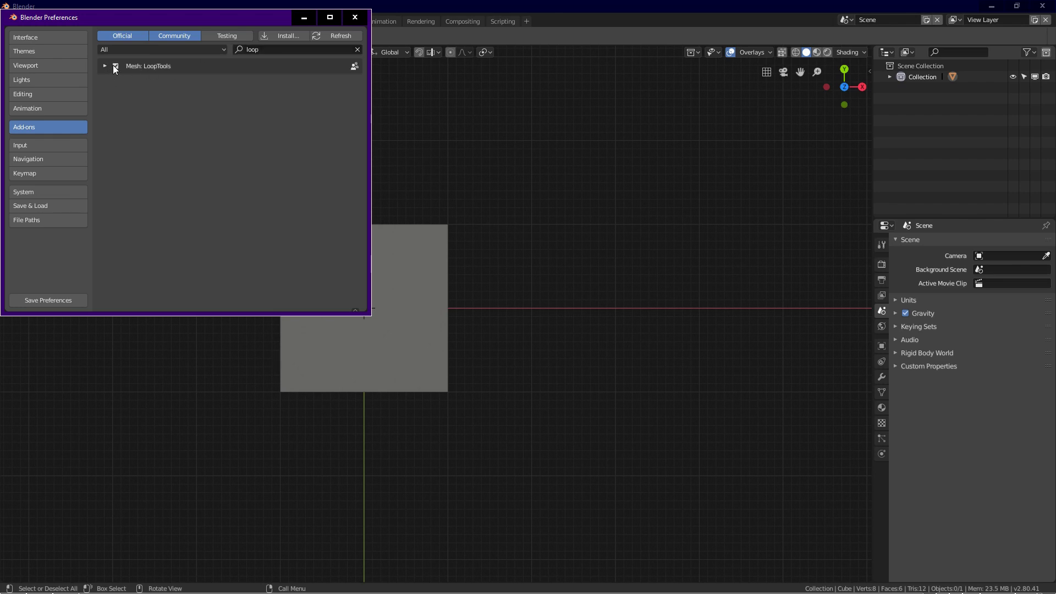
click(45, 299)
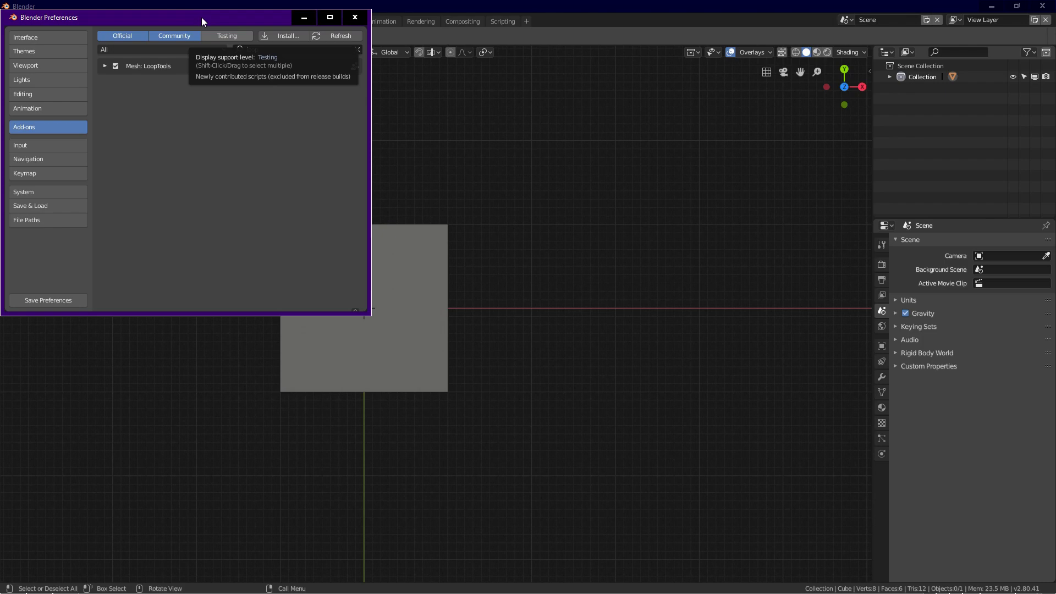
drag(201, 19, 246, 136)
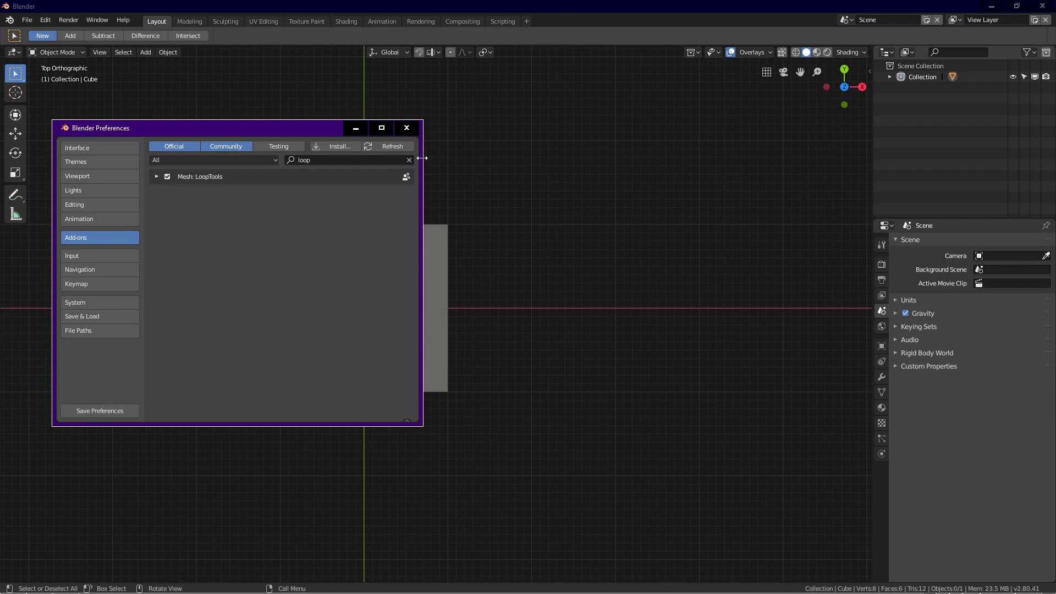
click(408, 126)
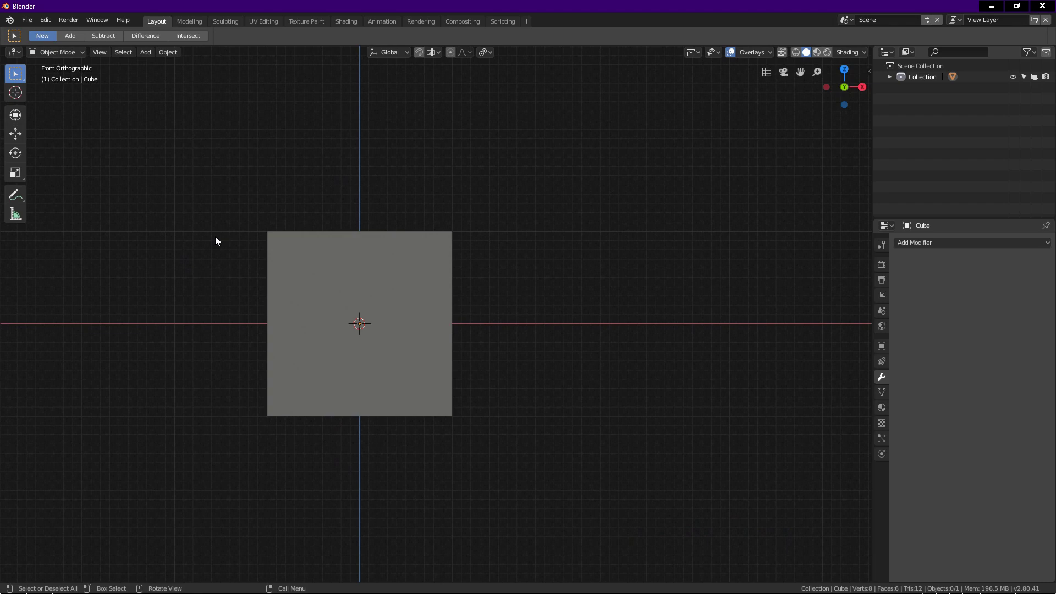
Select the new cube, enter Edit Mode, subdivide it once, and deselect all in front view.
drag(258, 254, 555, 323)
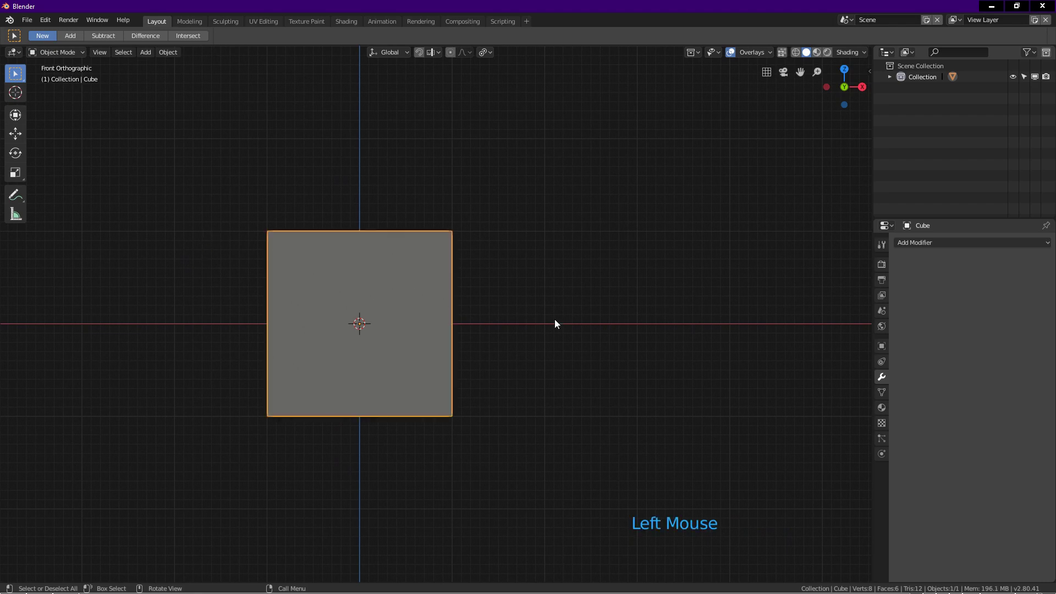
key(Tab)
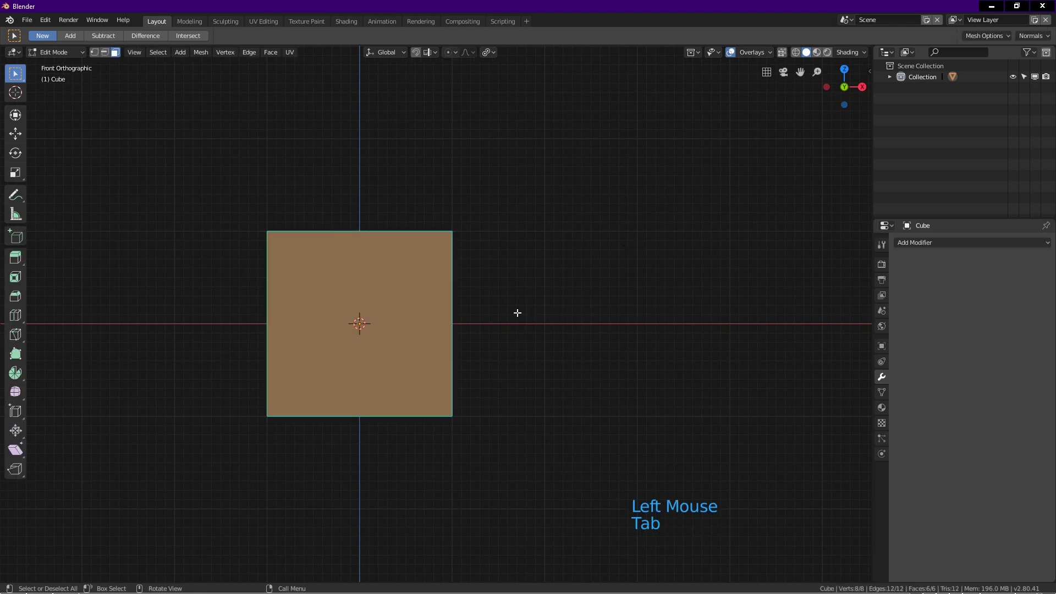
middle_drag(471, 266, 325, 266)
key(KP_1)
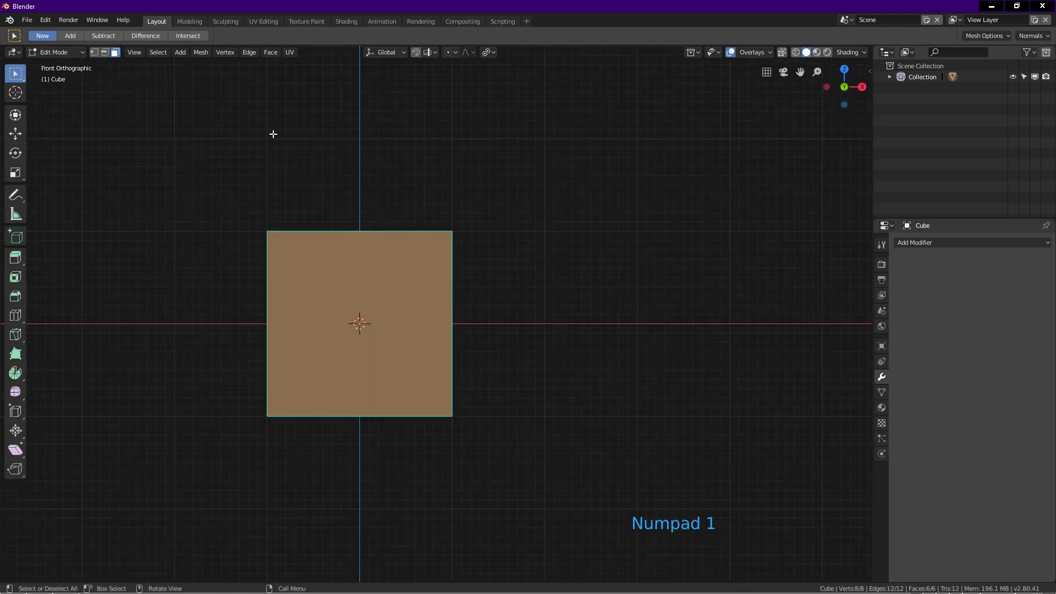
right_click(581, 191)
mouse_move(581, 190)
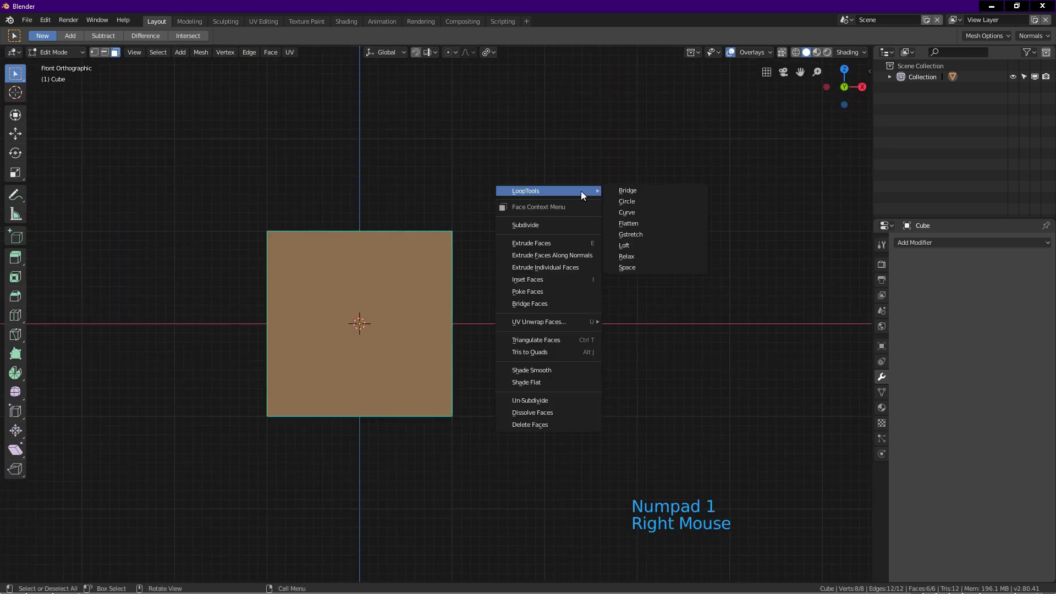
click(555, 222)
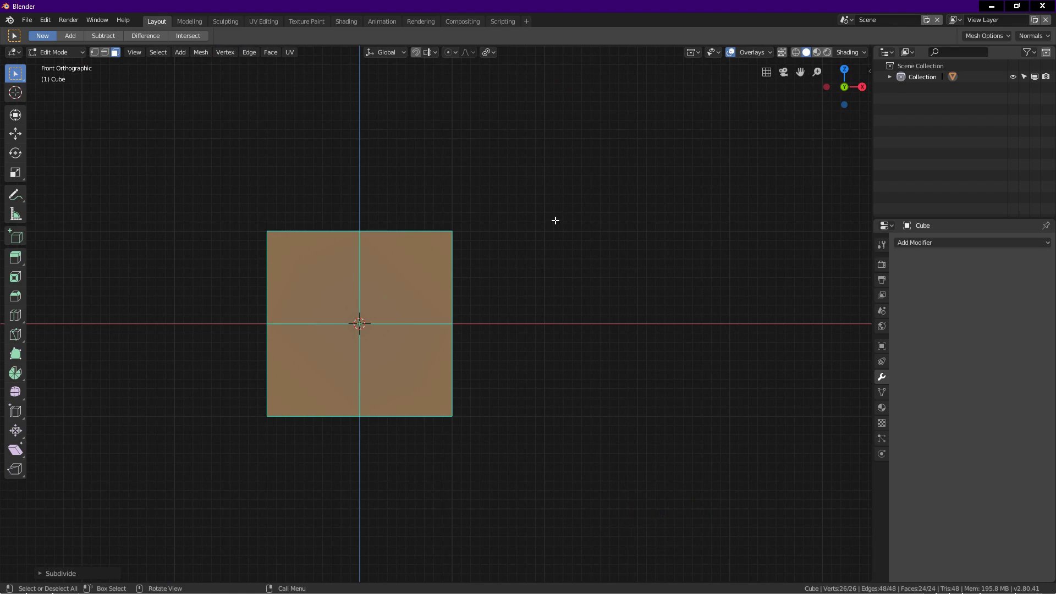
click(555, 220)
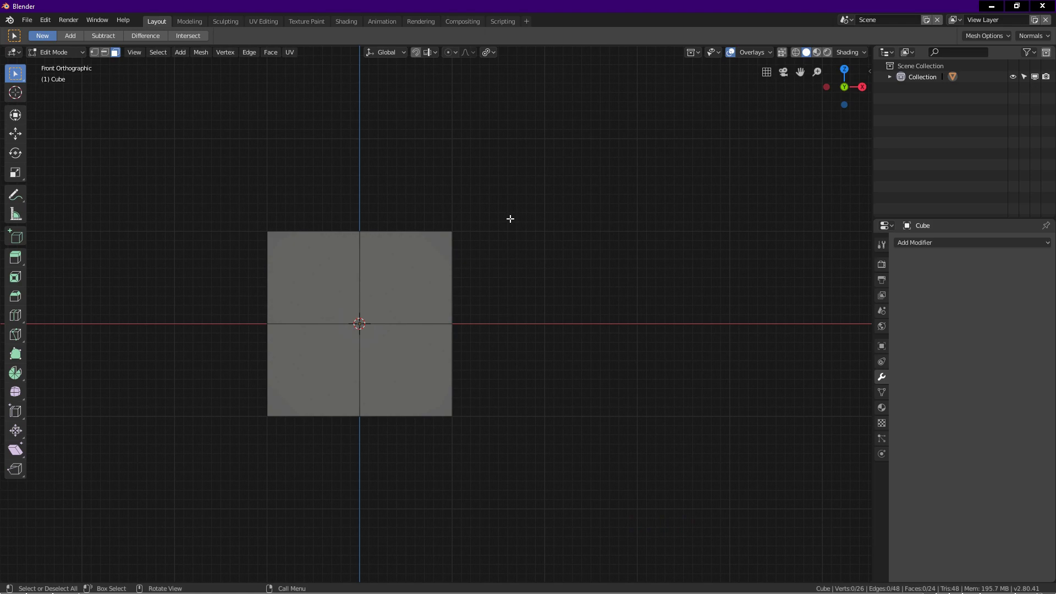
key(KP_1)
Select the four quarters of the cube's front face.
click(316, 286)
shift+click(424, 295)
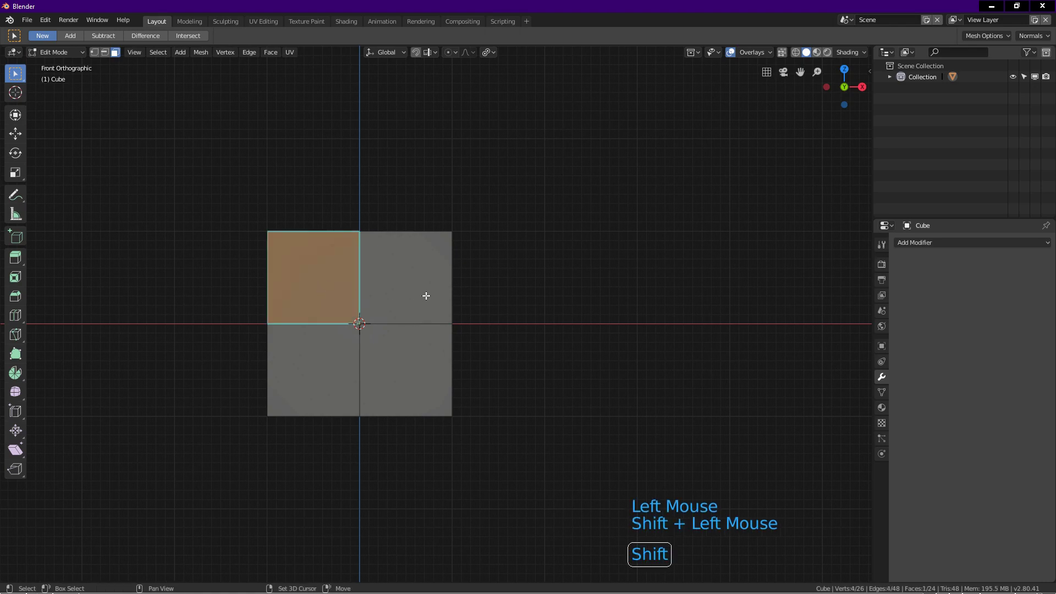
shift+click(413, 348)
shift+click(330, 360)
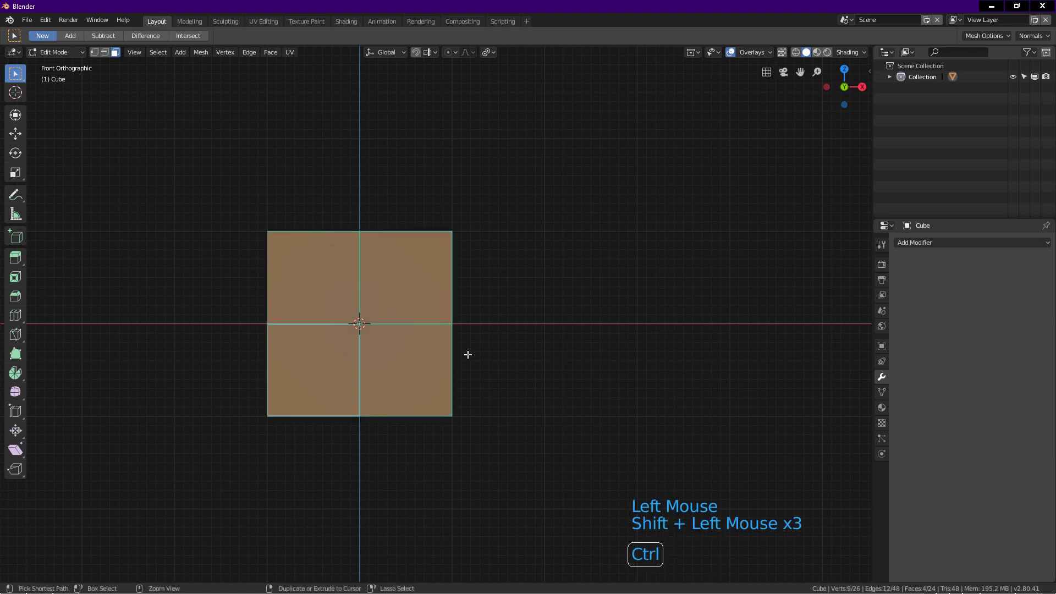
From the back view, add the four back-face quarters and orbit to confirm both sides are selected.
key(ctrl+KP_1)
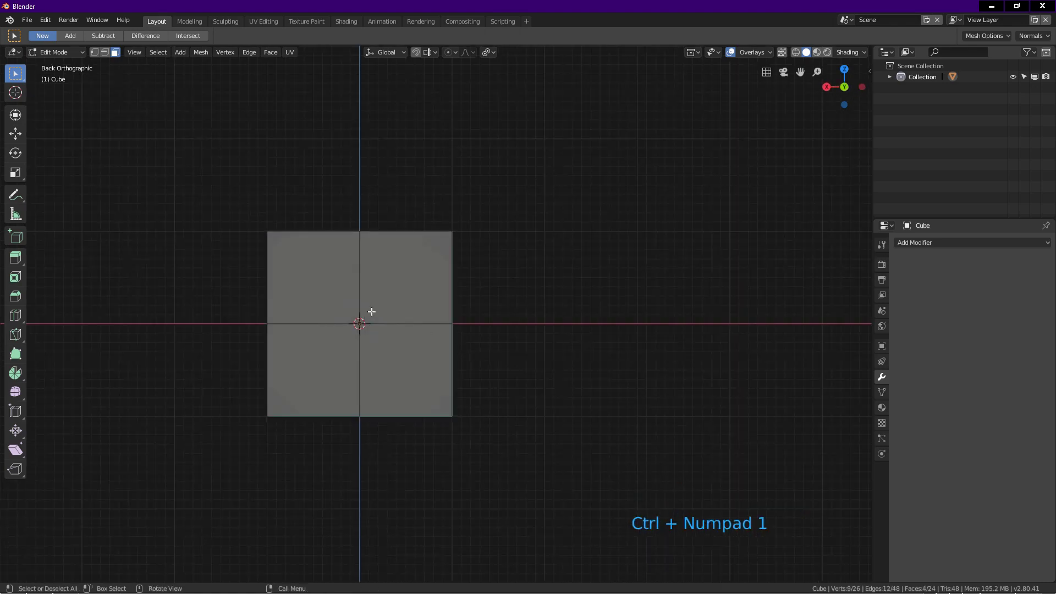
shift+click(347, 292)
shift+click(394, 292)
shift+click(401, 365)
shift+click(321, 365)
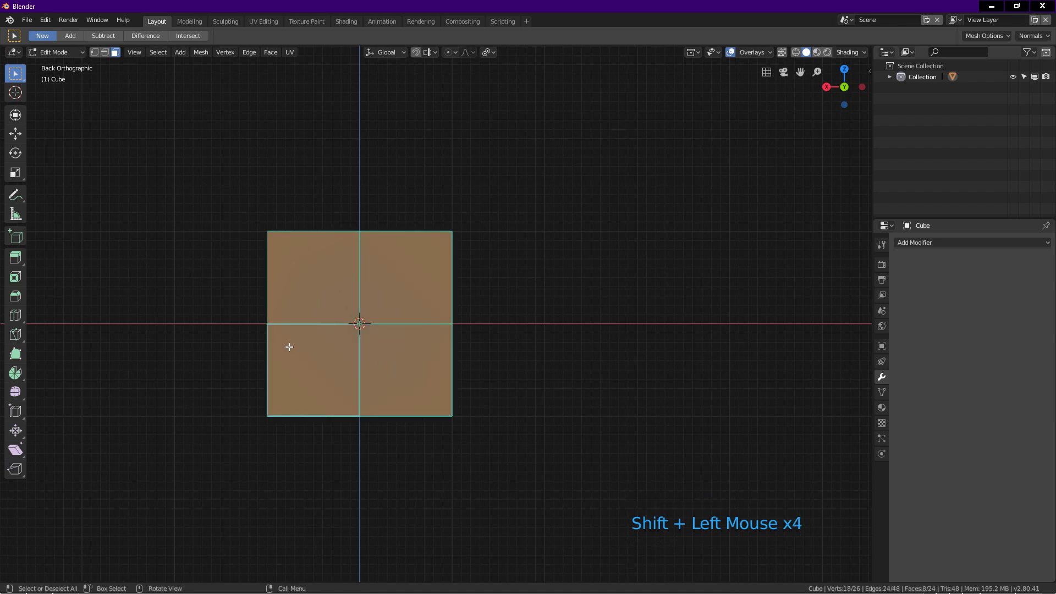
middle_drag(287, 346, 495, 335)
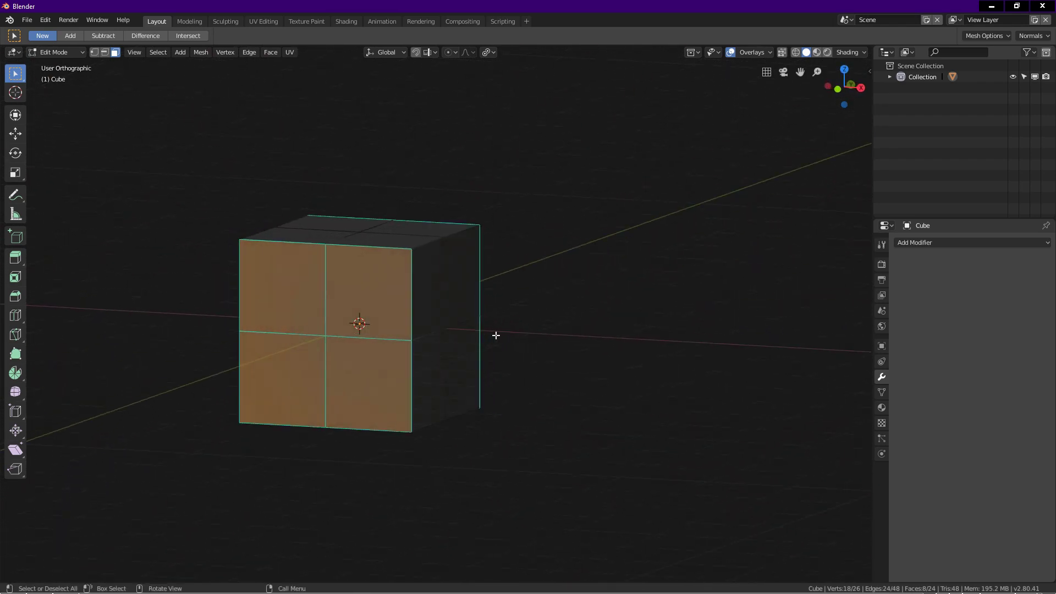
key(KP_1)
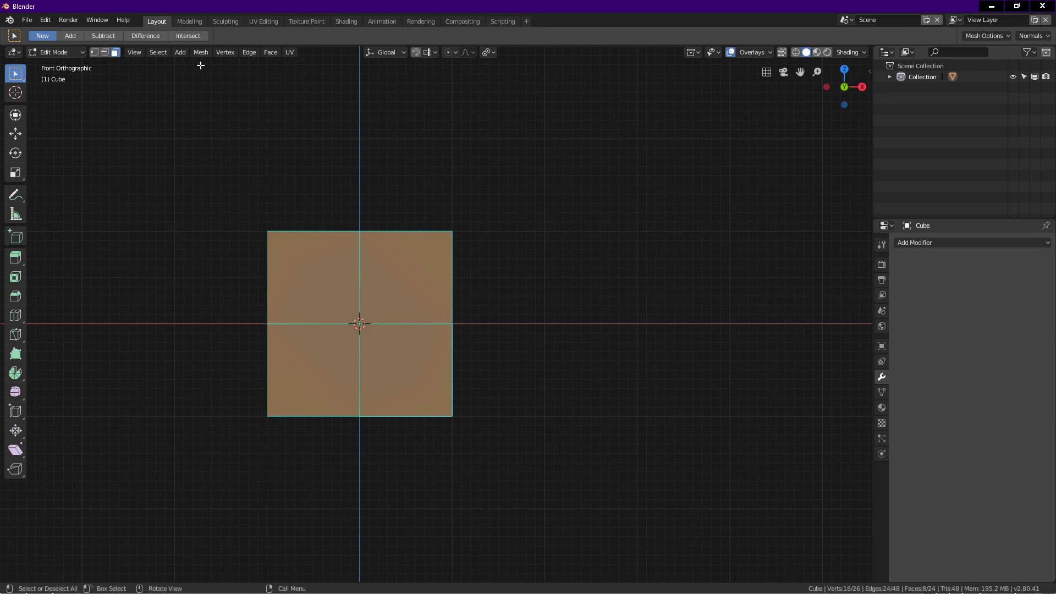
Inset the selected front and back faces using Face > Inset Faces.
click(269, 53)
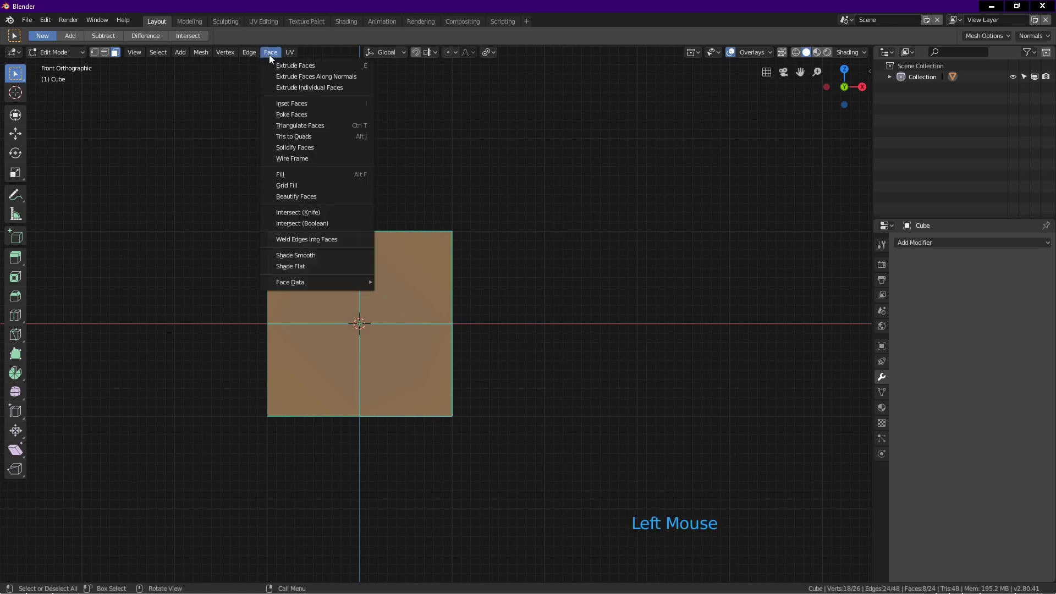
click(292, 103)
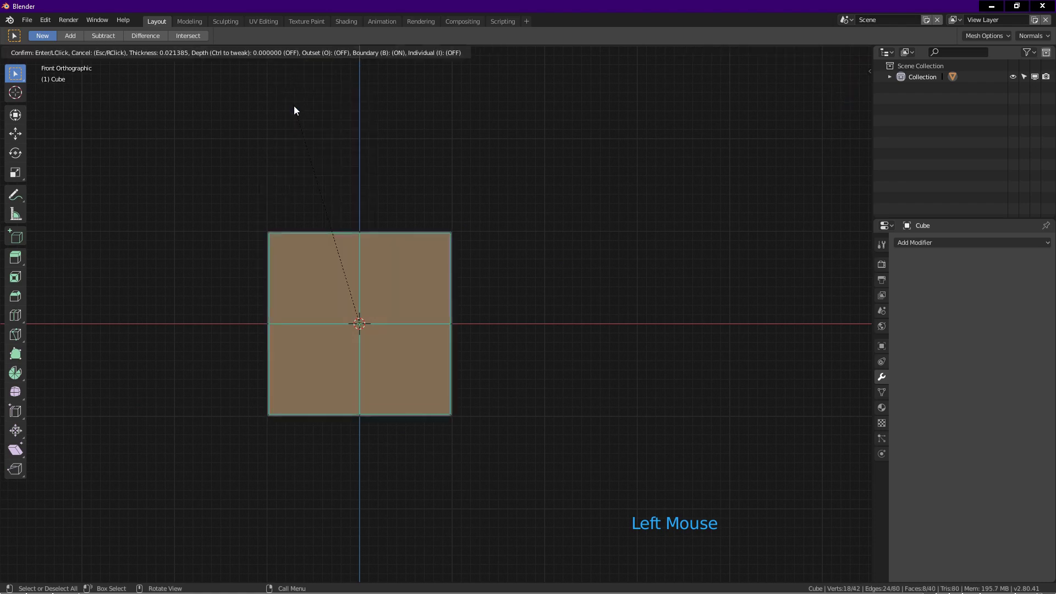
click(302, 157)
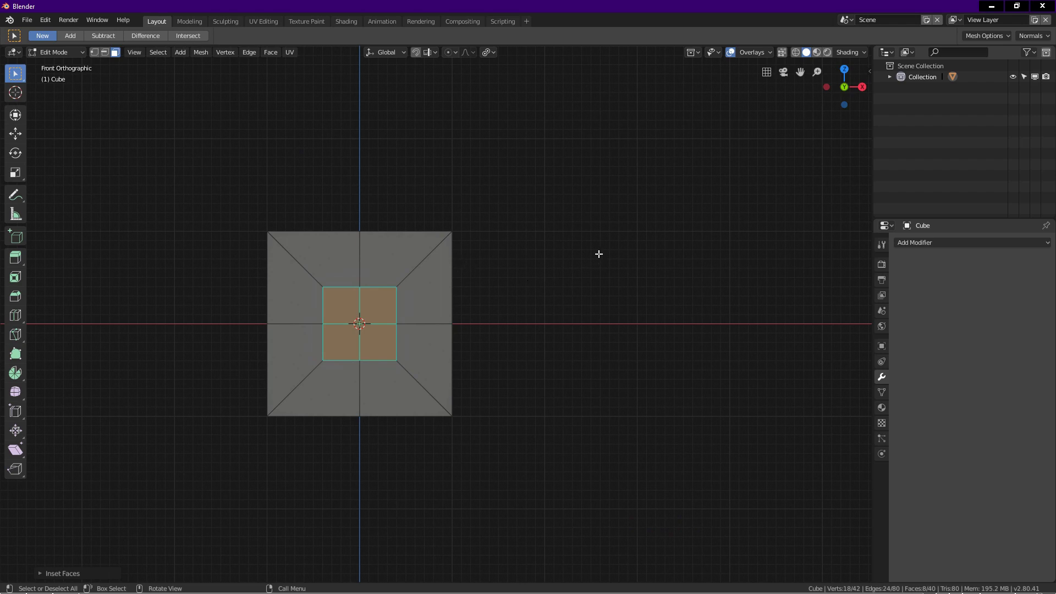
Round the inner inset faces into octagons with LoopTools Circle, with pivot set to Individual Origins.
right_click(547, 243)
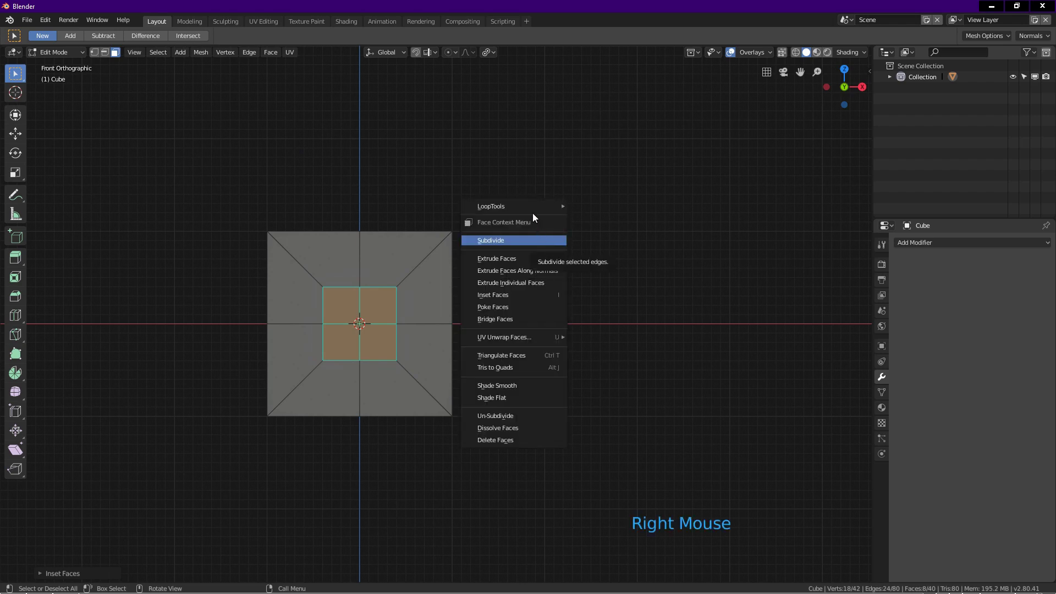
mouse_move(526, 205)
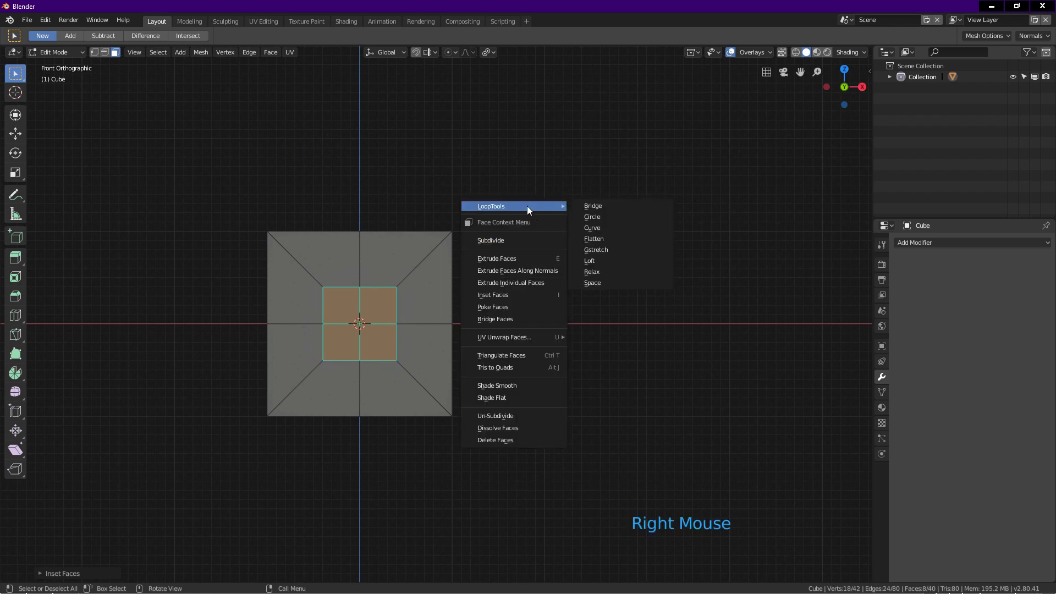
click(616, 217)
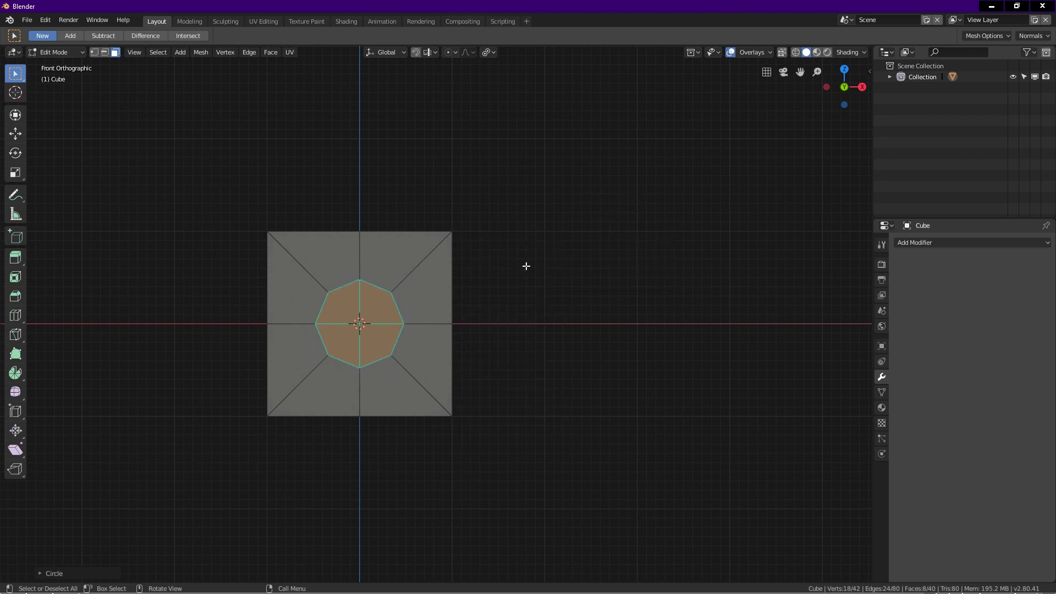
key(period)
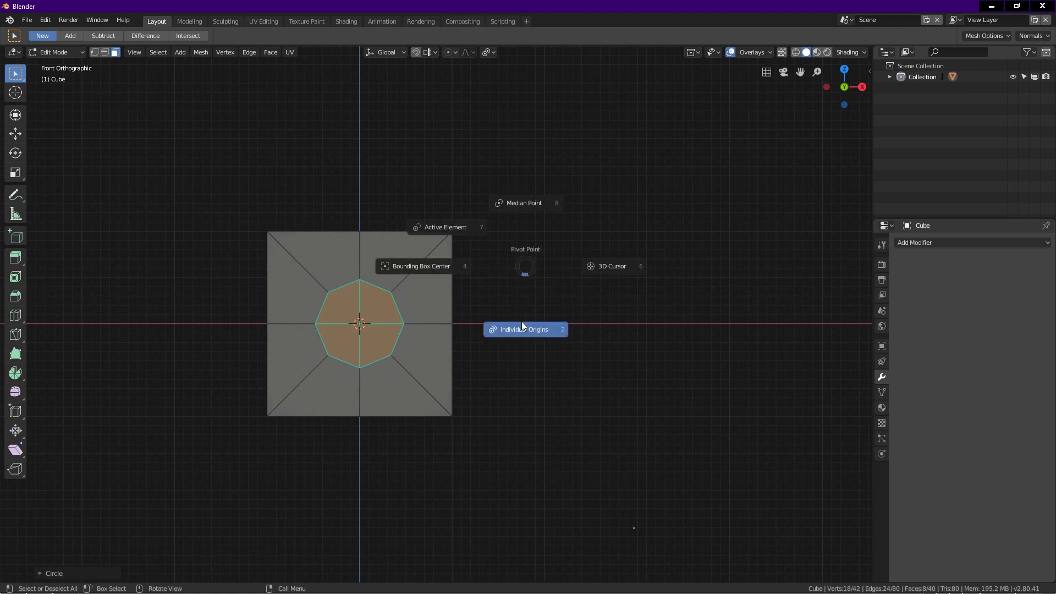
click(526, 332)
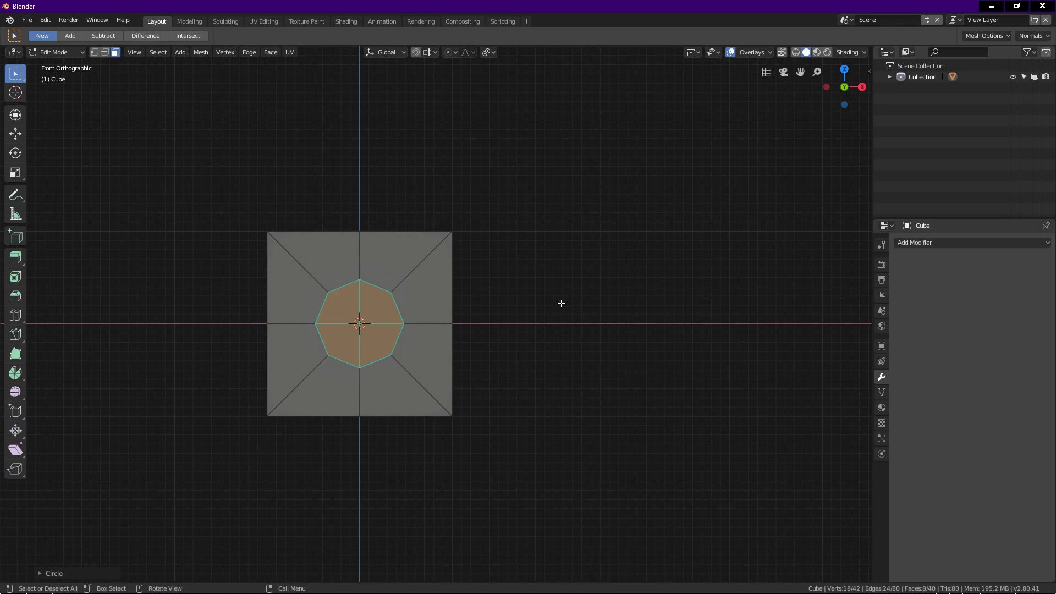
Scale both octagons slightly smaller around their own centres, then view the cube at an angle.
key(s)
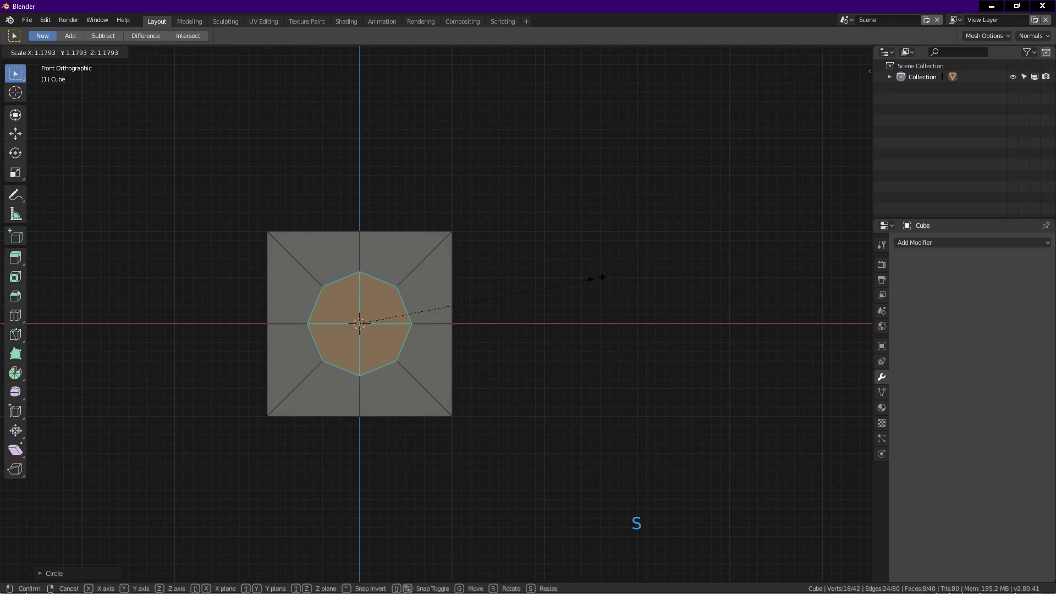
click(538, 317)
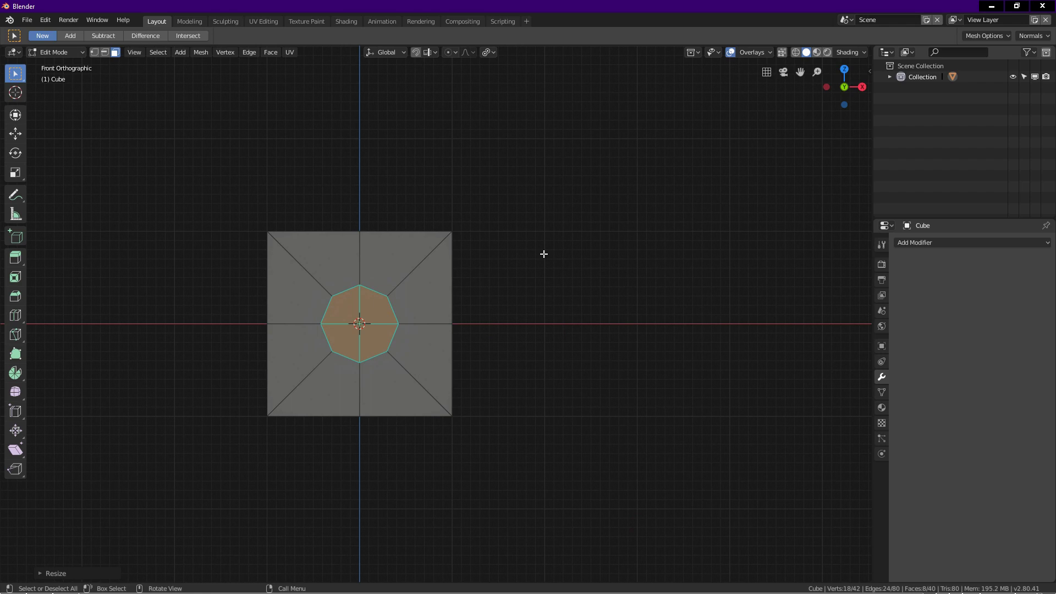
middle_drag(543, 253, 523, 275)
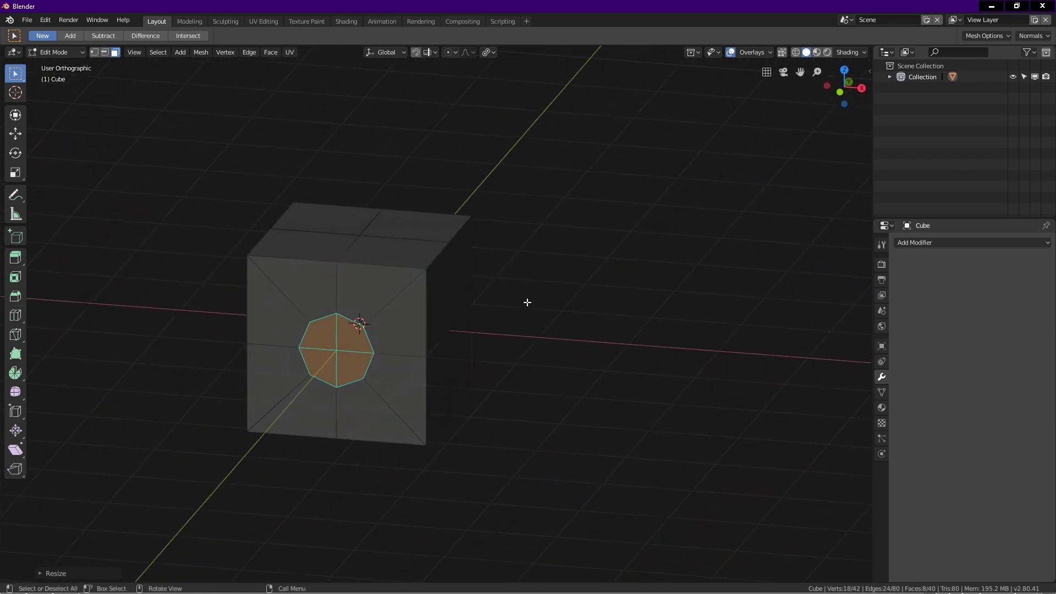
Join the front and back octagons with LoopTools Bridge into a tunnel, then frame the hole.
right_click(555, 284)
mouse_move(555, 284)
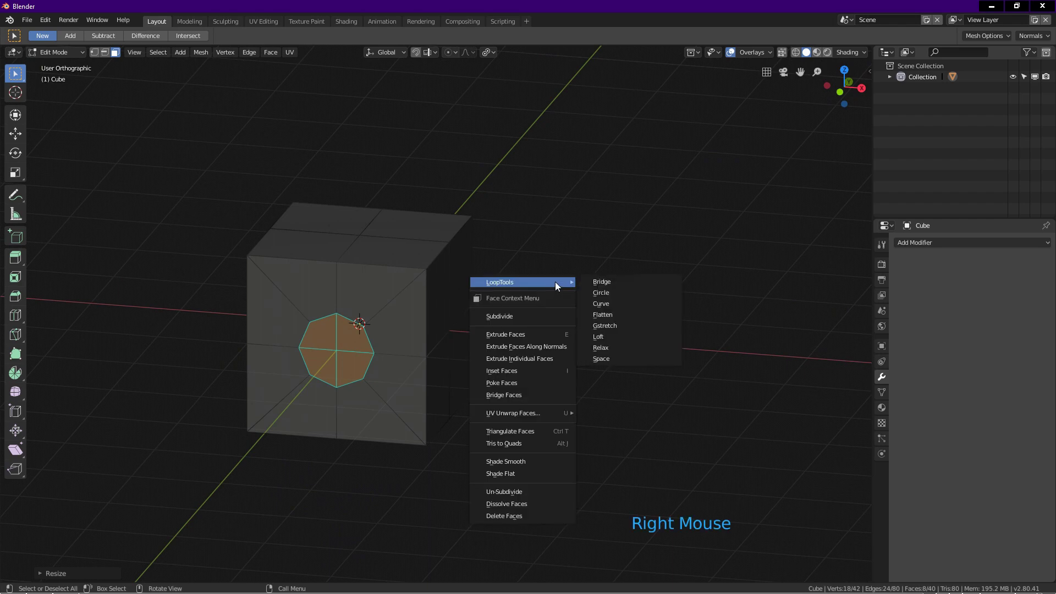
click(607, 283)
middle_drag(506, 305, 438, 304)
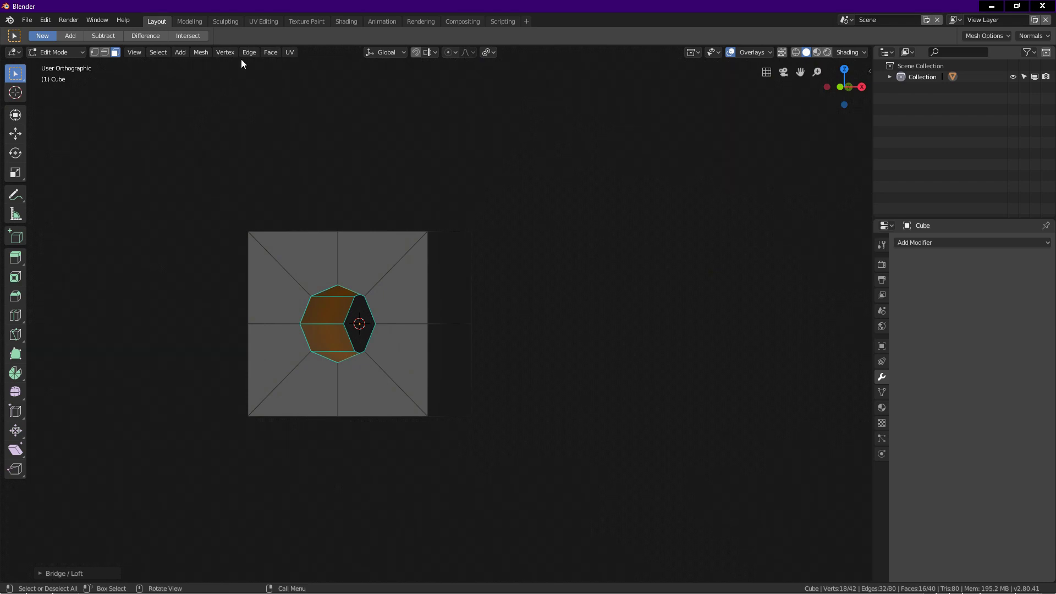
click(254, 52)
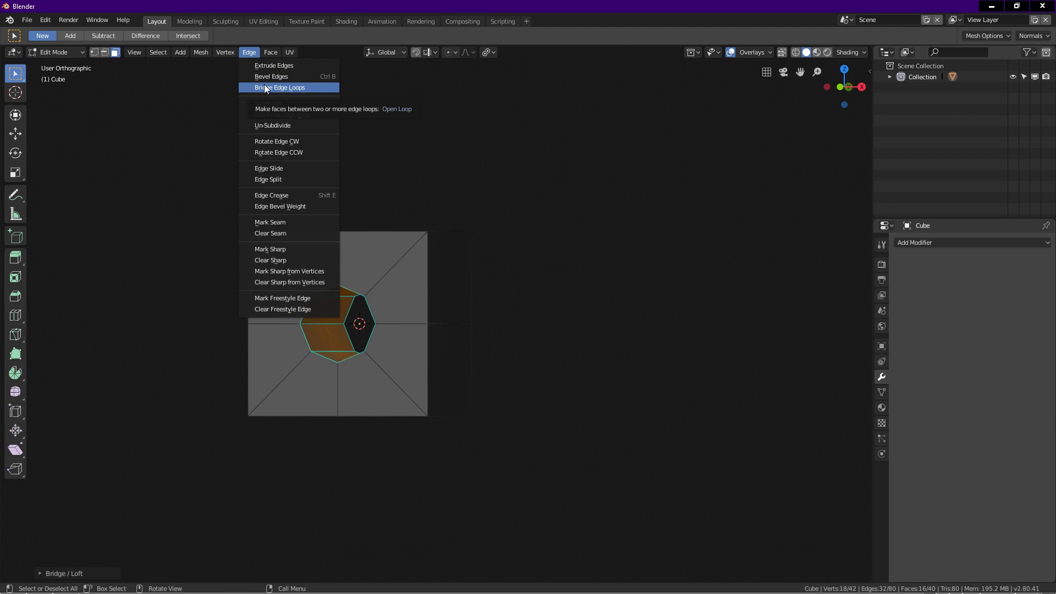
middle_drag(319, 297, 354, 261)
scroll(350, 292, up, 1)
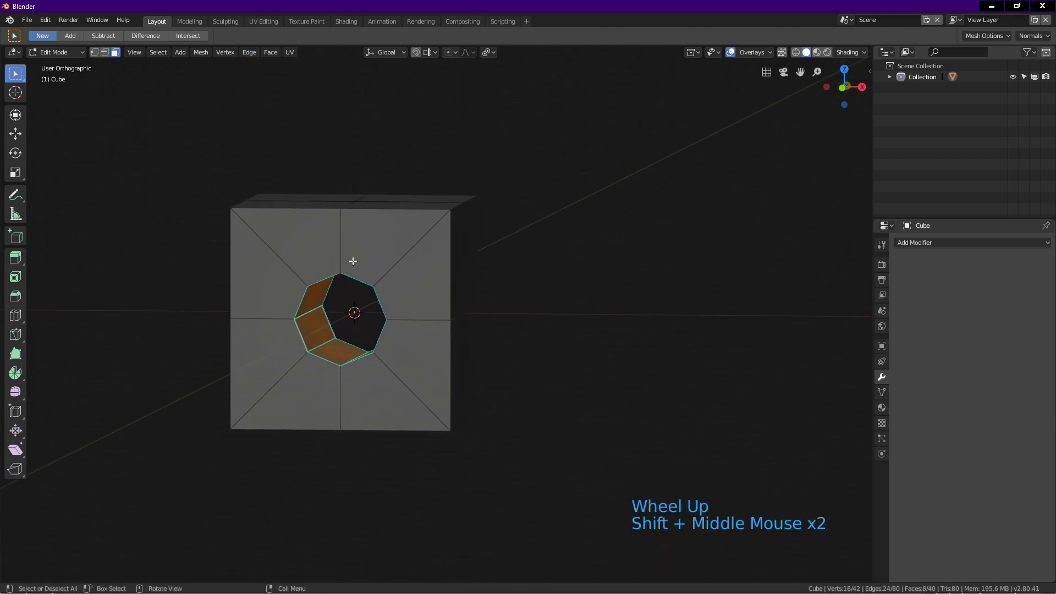
In vertex mode, select the two stray vertices inside the front octagon and dissolve them with Ctrl+X.
click(96, 52)
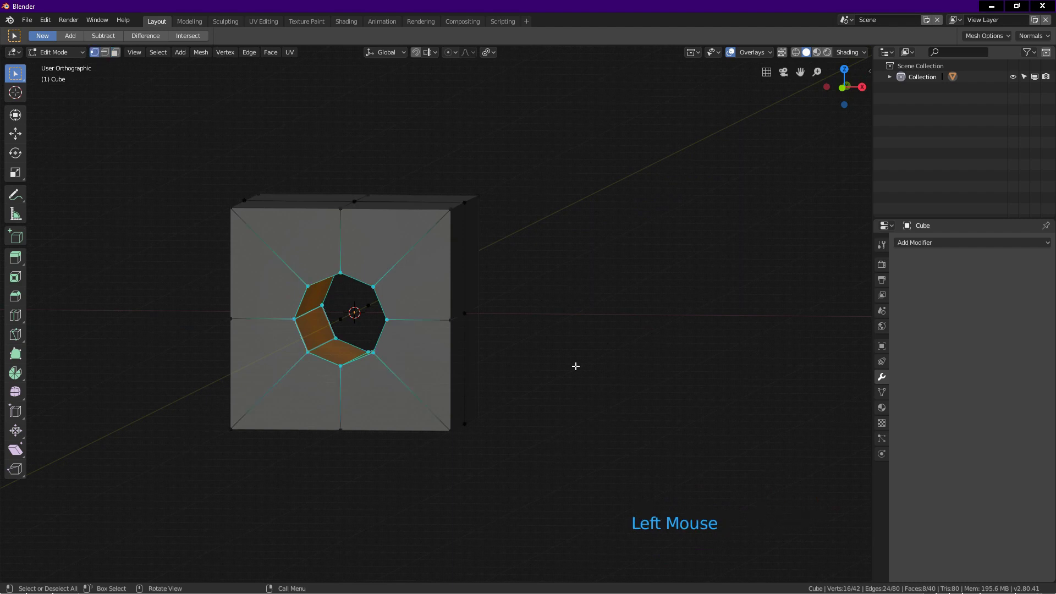
key(a)
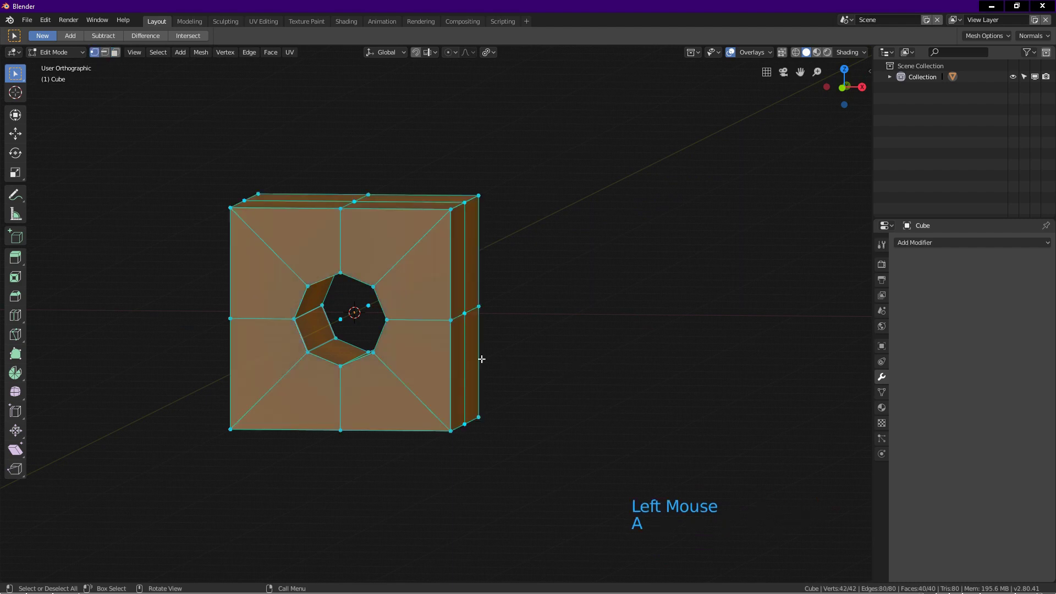
click(368, 307)
shift+click(342, 320)
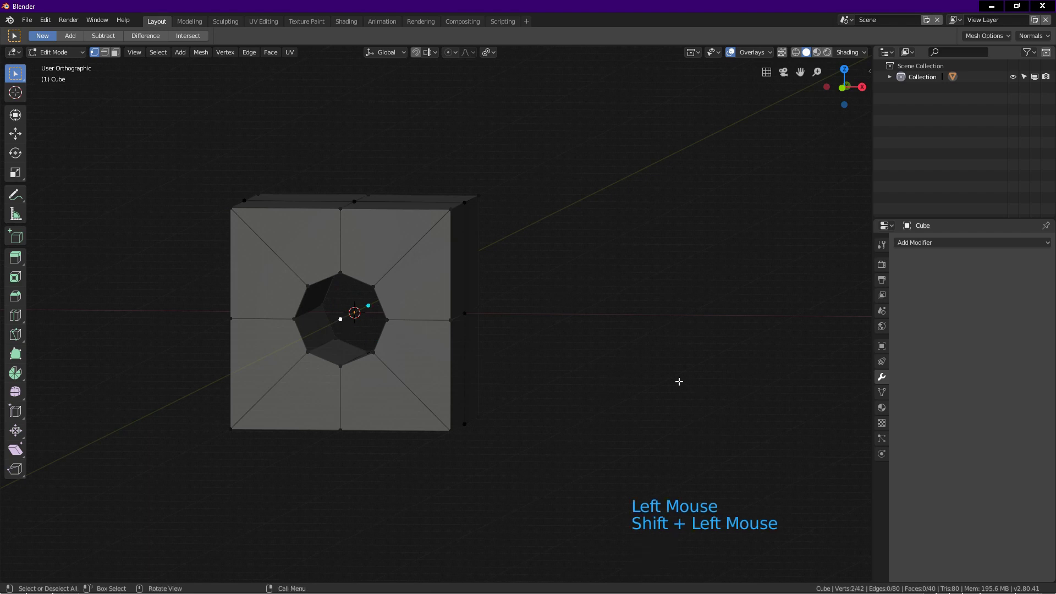
key(ctrl+x)
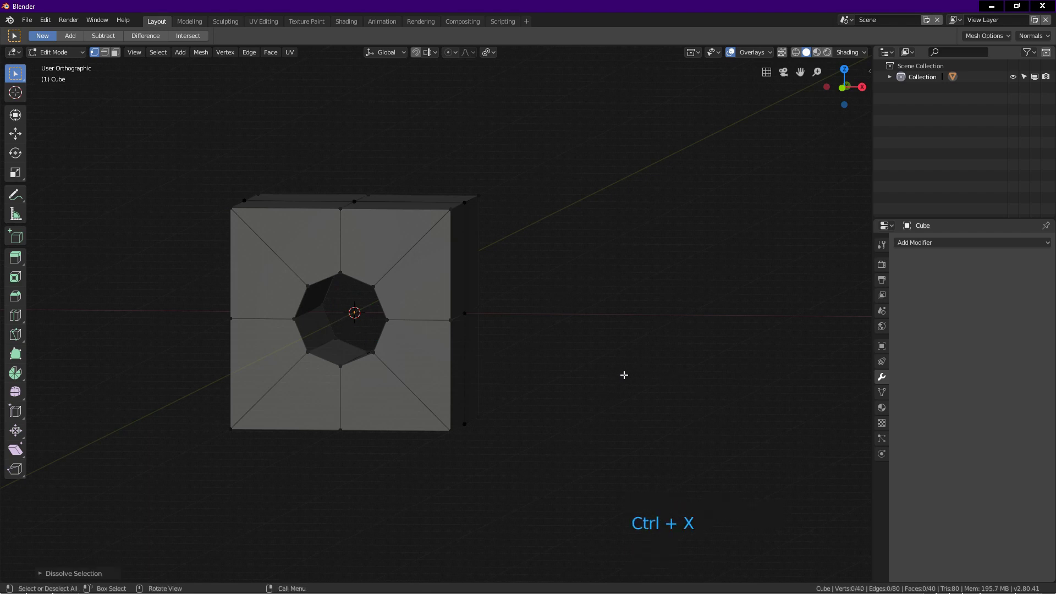
In Object Mode, add a level-3 Subdivision Surface with Ctrl+3 and apply Shade Smooth.
key(Tab)
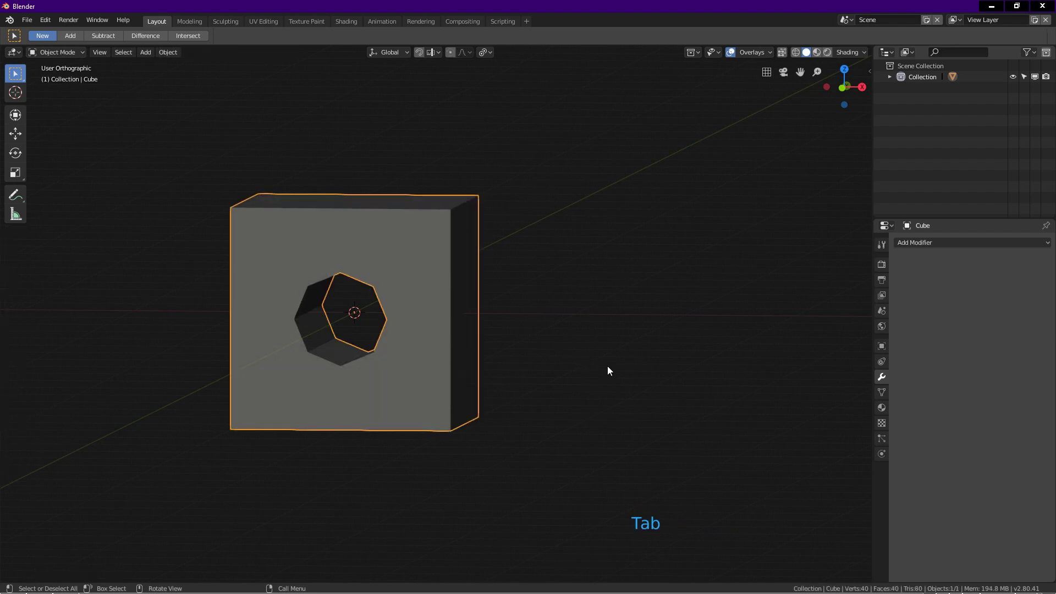
key(ctrl+3)
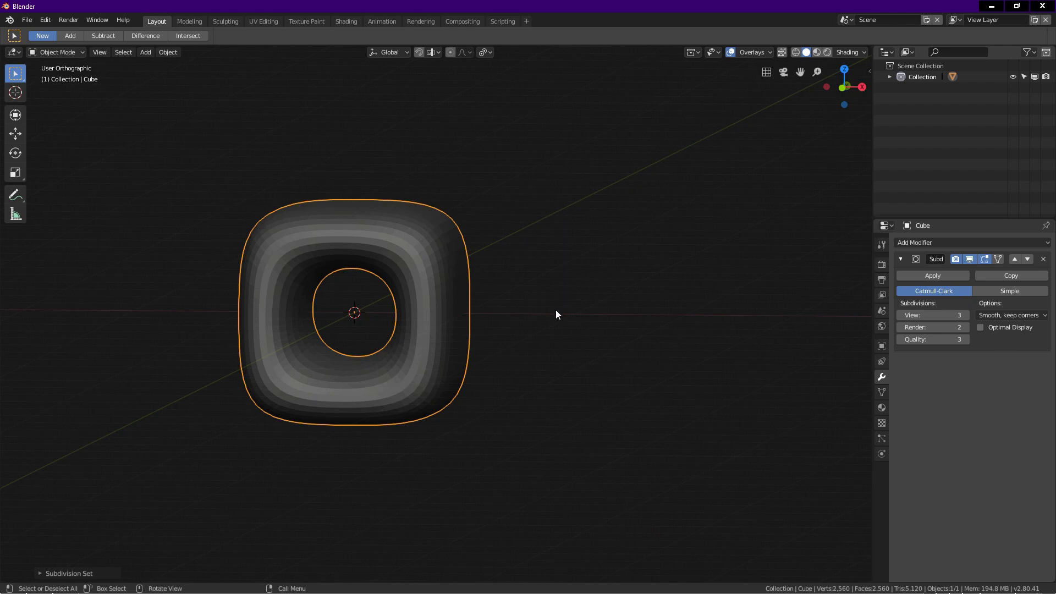
right_click(526, 310)
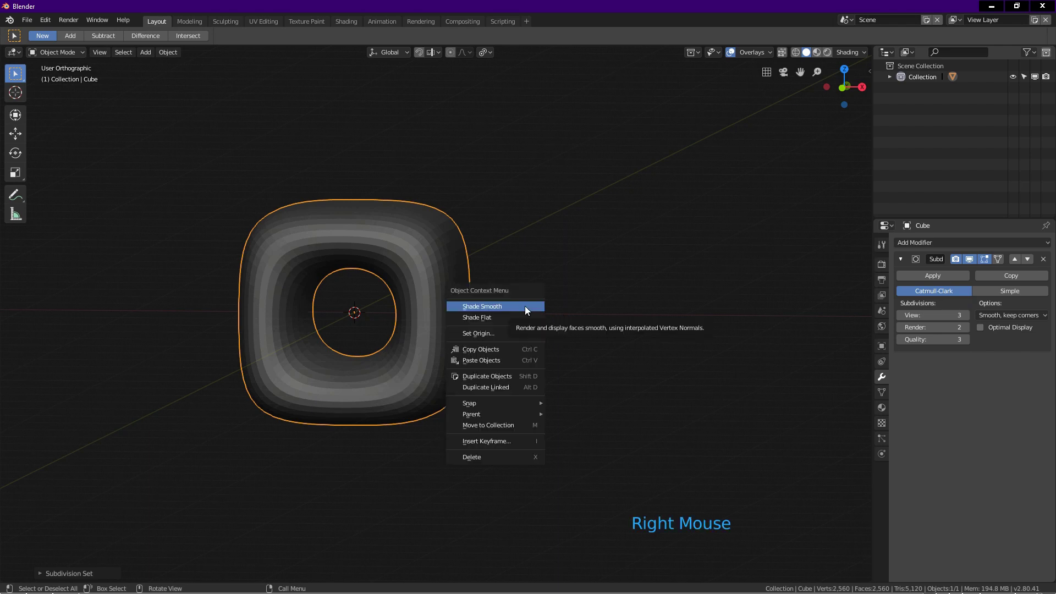
click(525, 307)
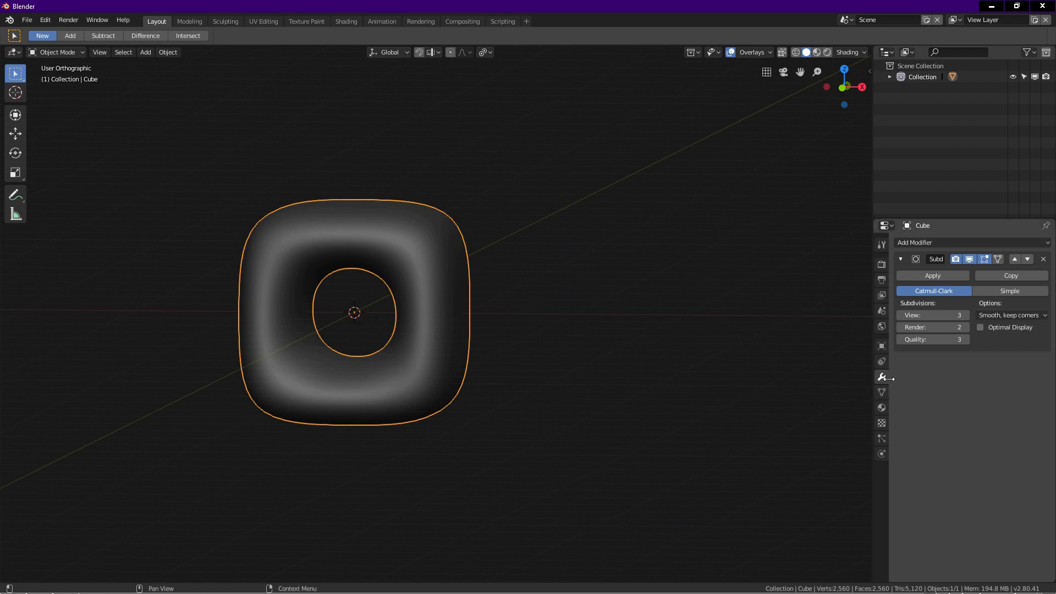
Add a Bevel modifier and move it above the Subdivision Surface in the stack.
click(966, 243)
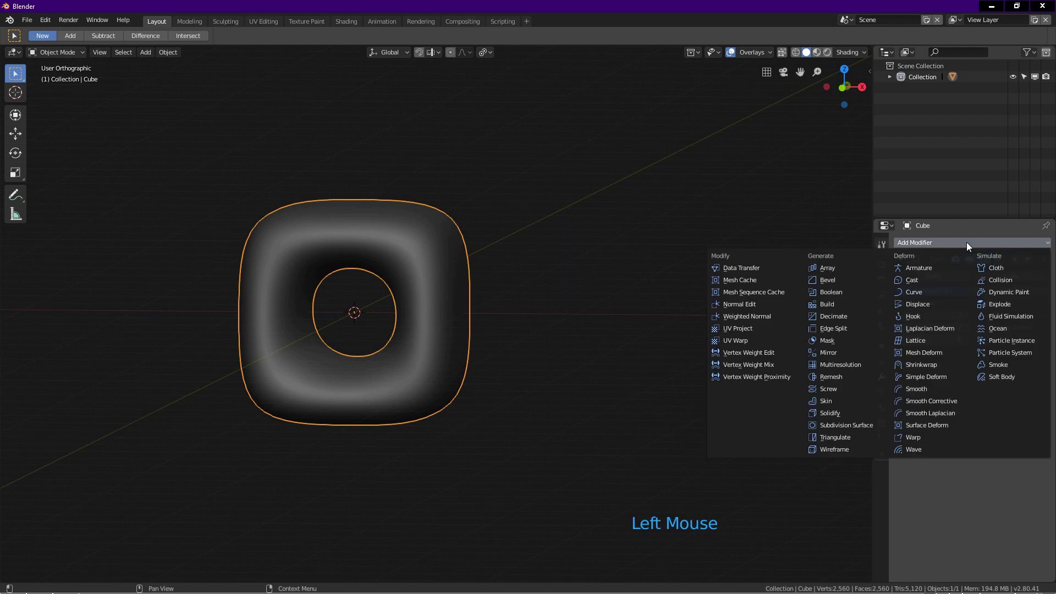
click(833, 278)
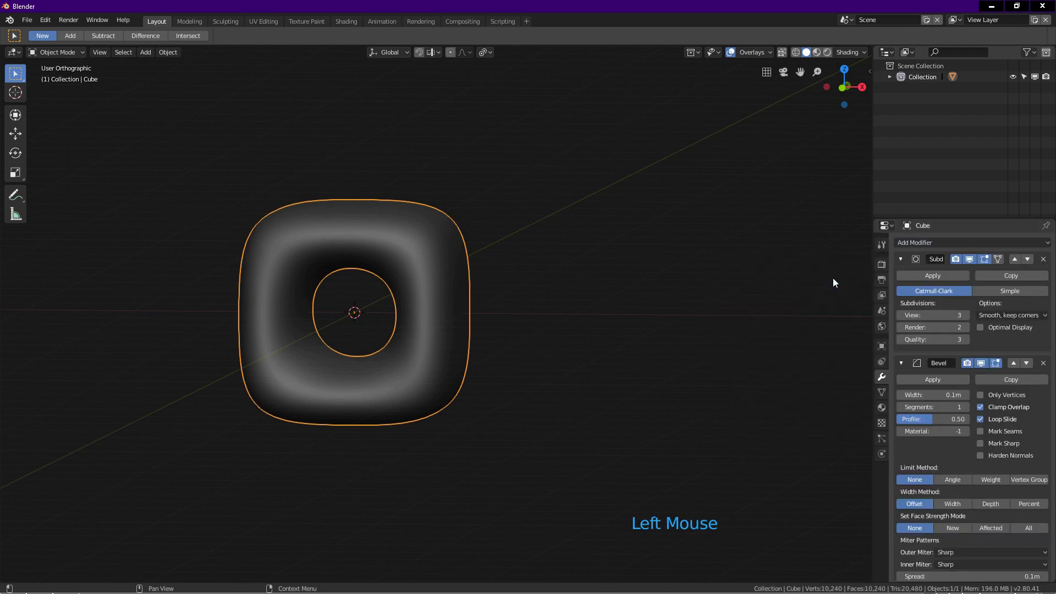
click(1015, 362)
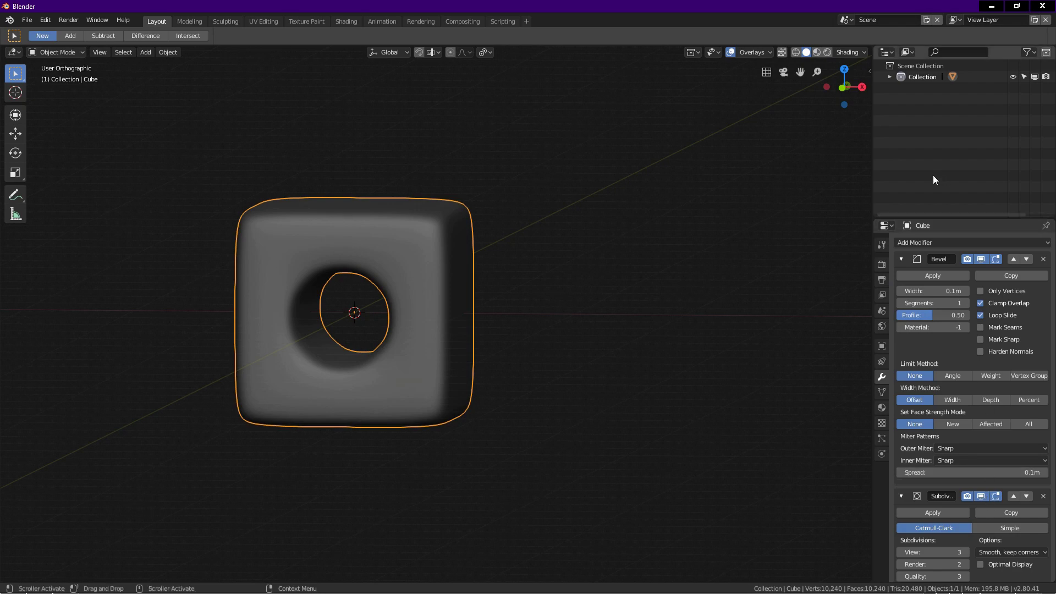
Set the Bevel to 2 segments, profile 1.00, and limit it by angle at 60°.
click(938, 303)
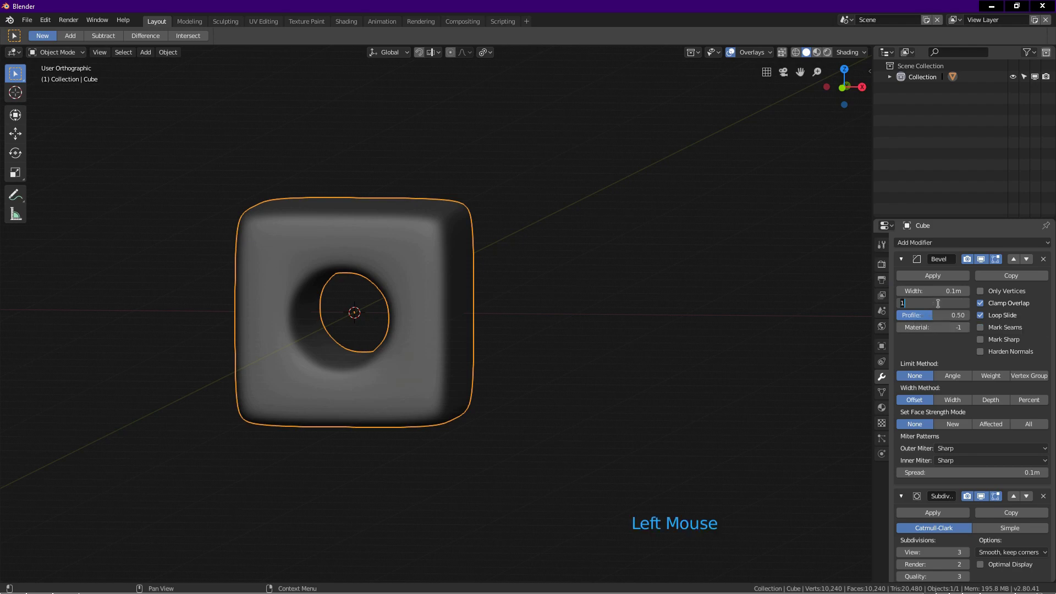
text(2)
key(Return)
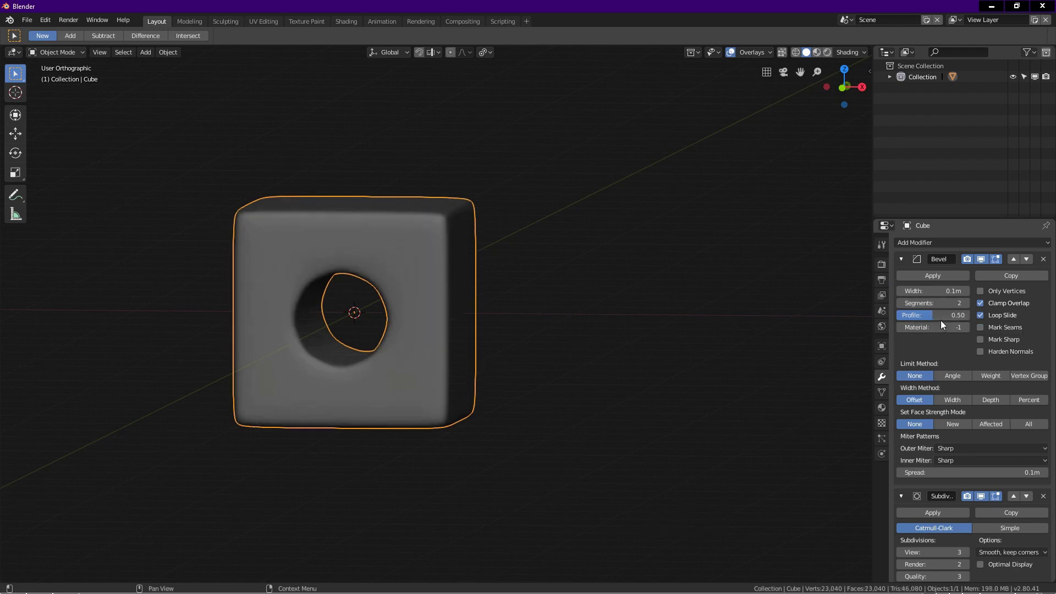
click(936, 316)
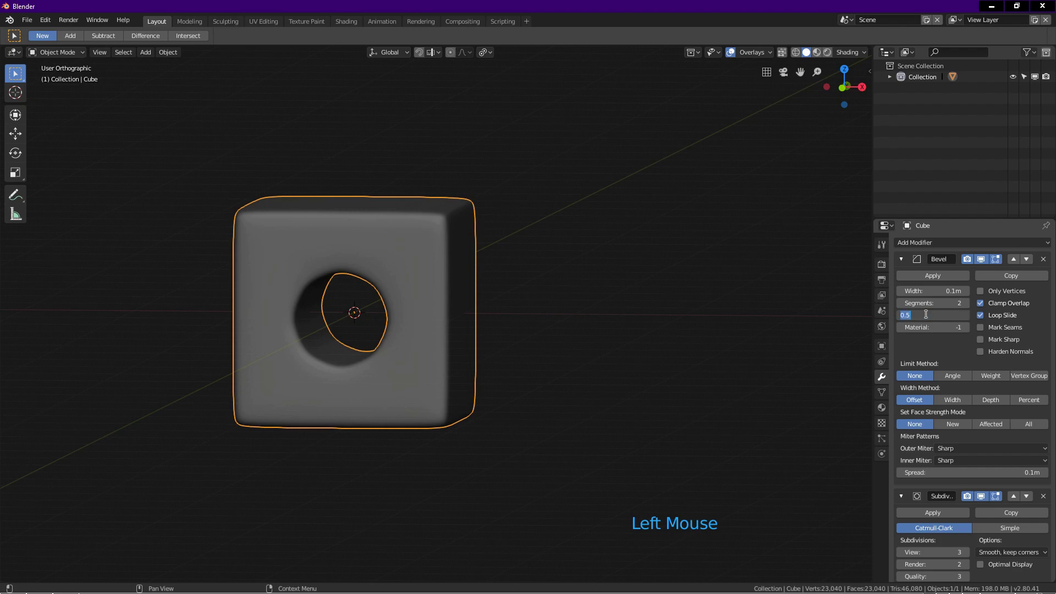
text(1)
key(Return)
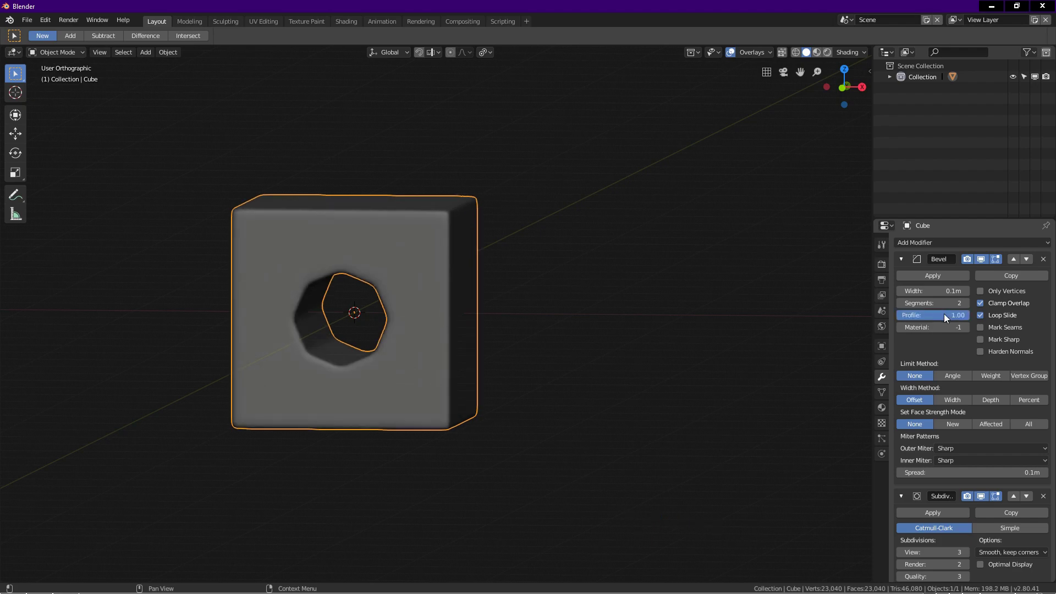
click(956, 374)
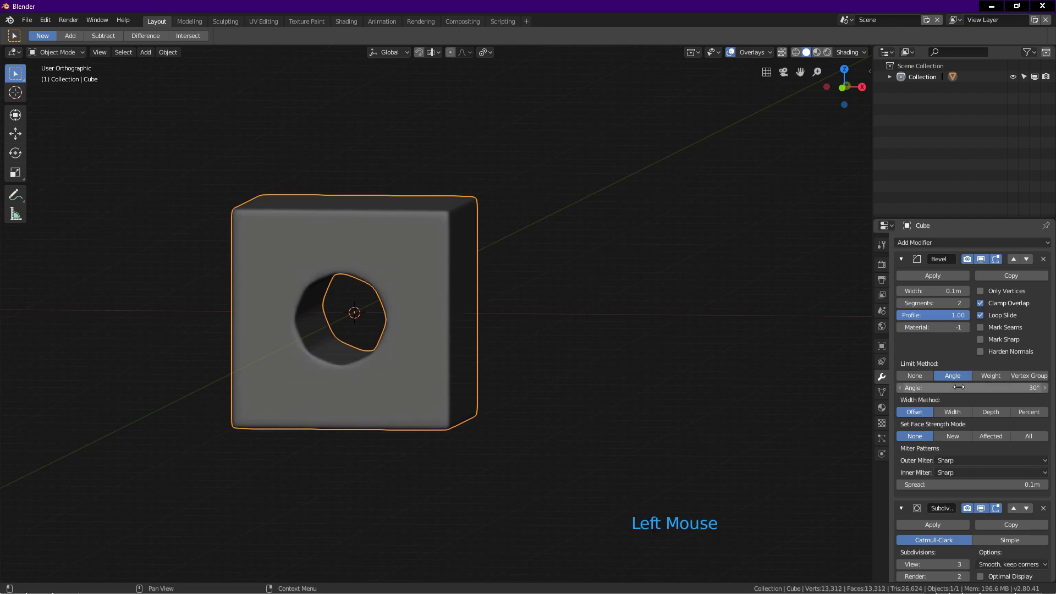
click(958, 388)
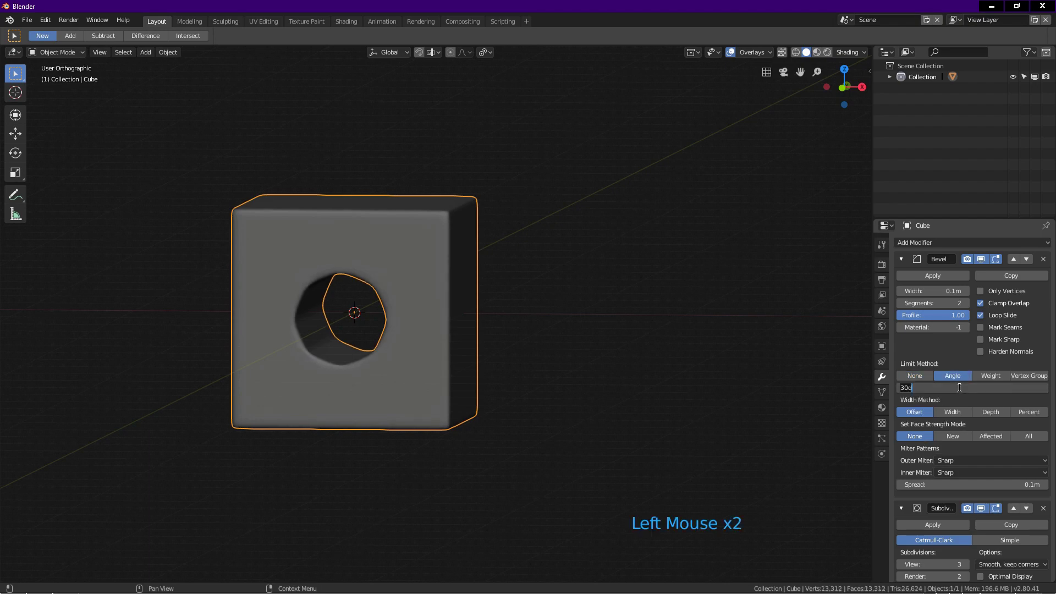
text(60)
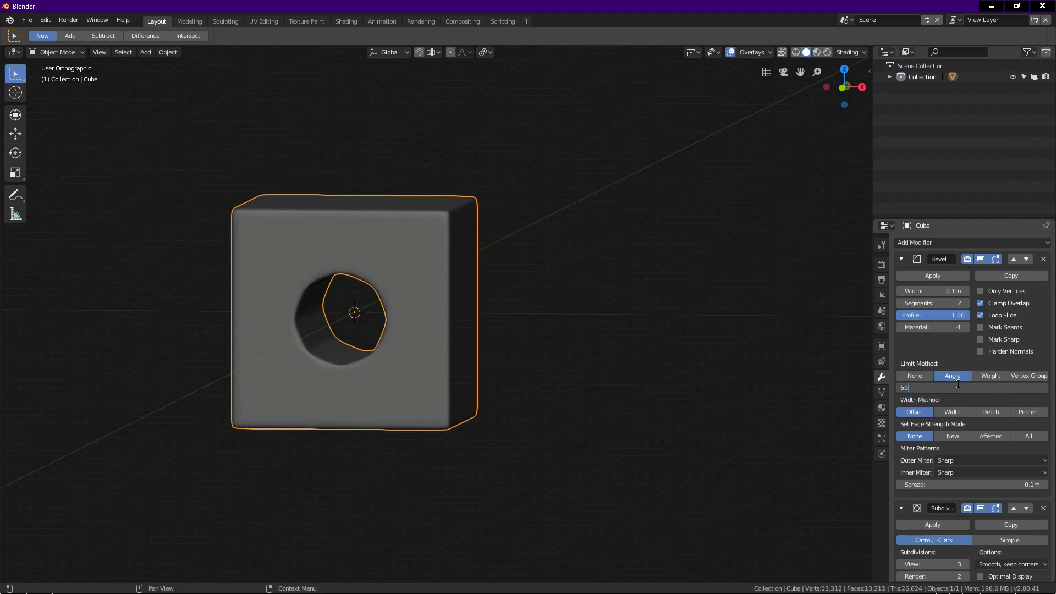
key(Return)
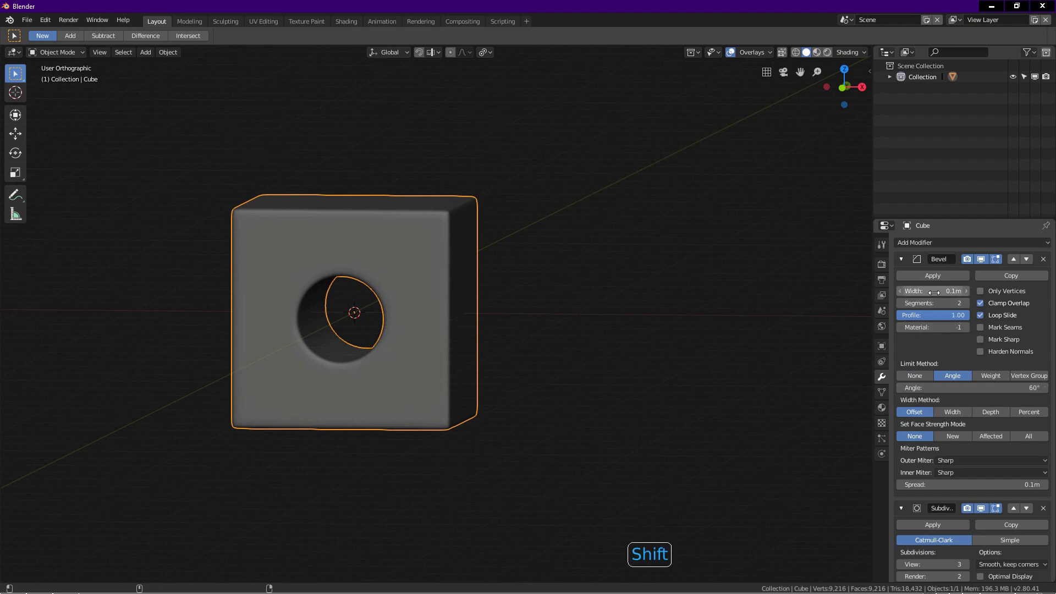
Set the Bevel width to 0.116 m and shade the viewport with the reflective orange MatCap.
mouse_move(934, 292)
shift+mouse_down()
mouse_move(922, 292)
mouse_move(941, 292)
shift+mouse_up()
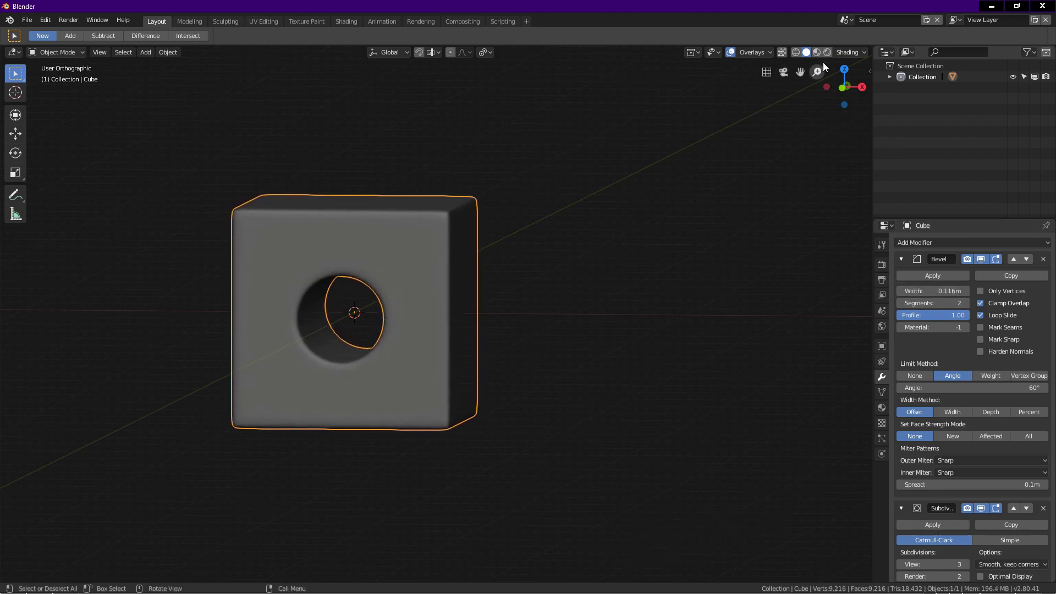
click(848, 52)
click(868, 105)
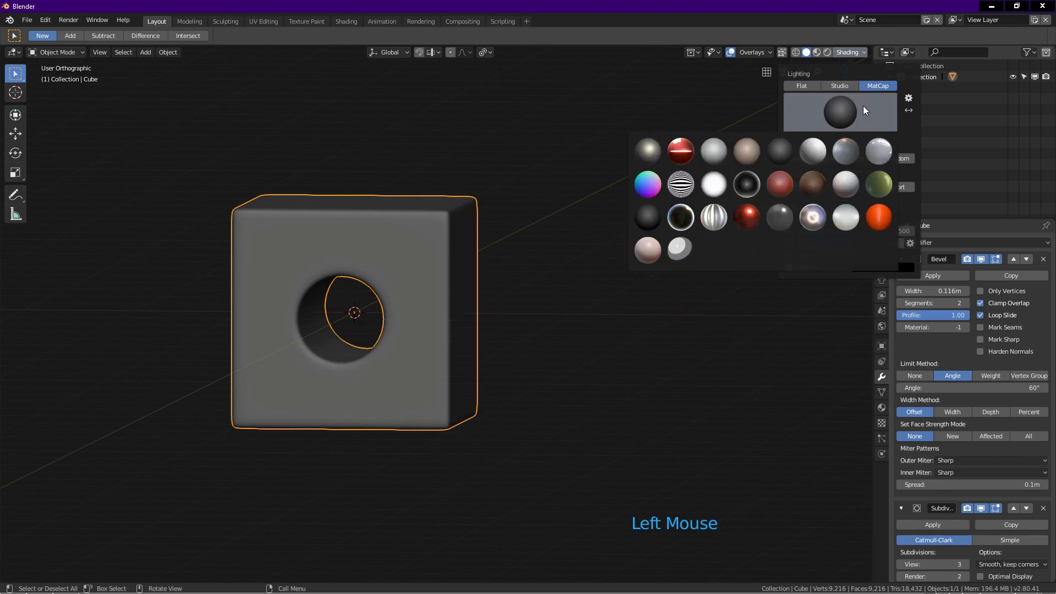
click(746, 216)
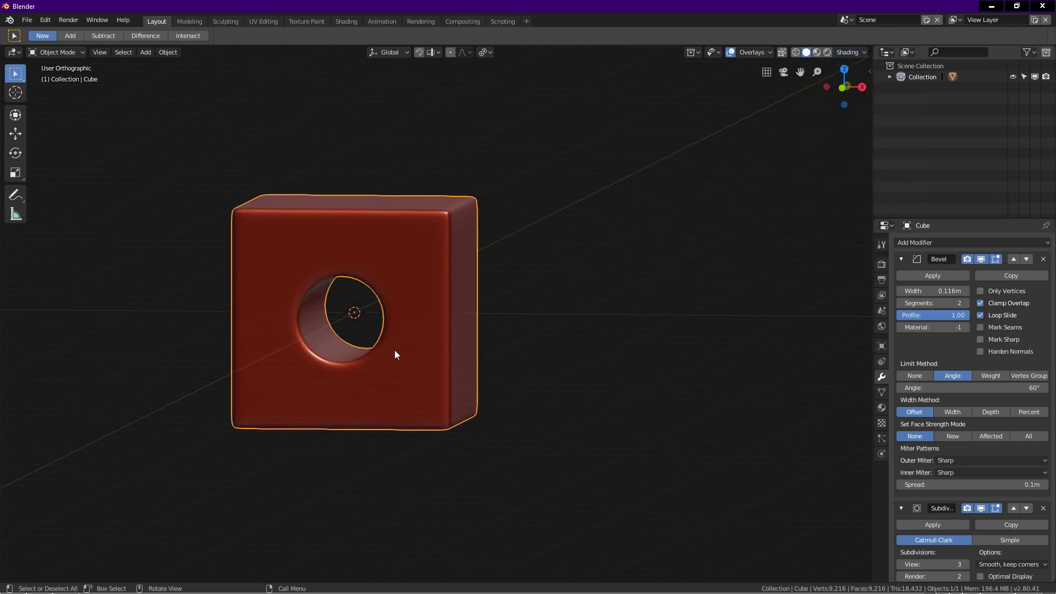
middle_drag(396, 354, 434, 311)
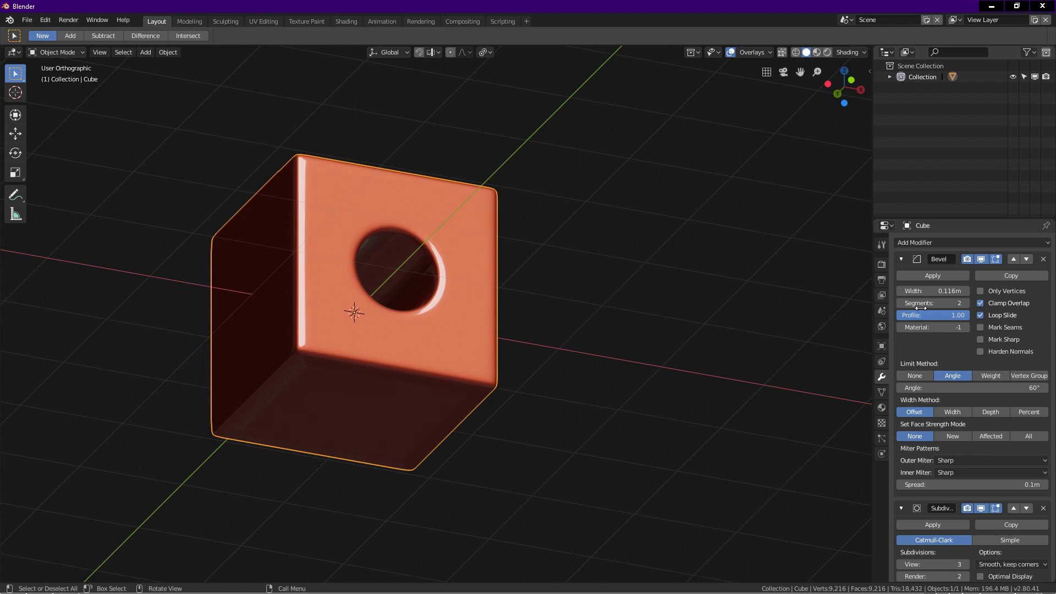
Increase the Bevel segments from 2 to 4, then orbit to face the cube head-on.
click(966, 302)
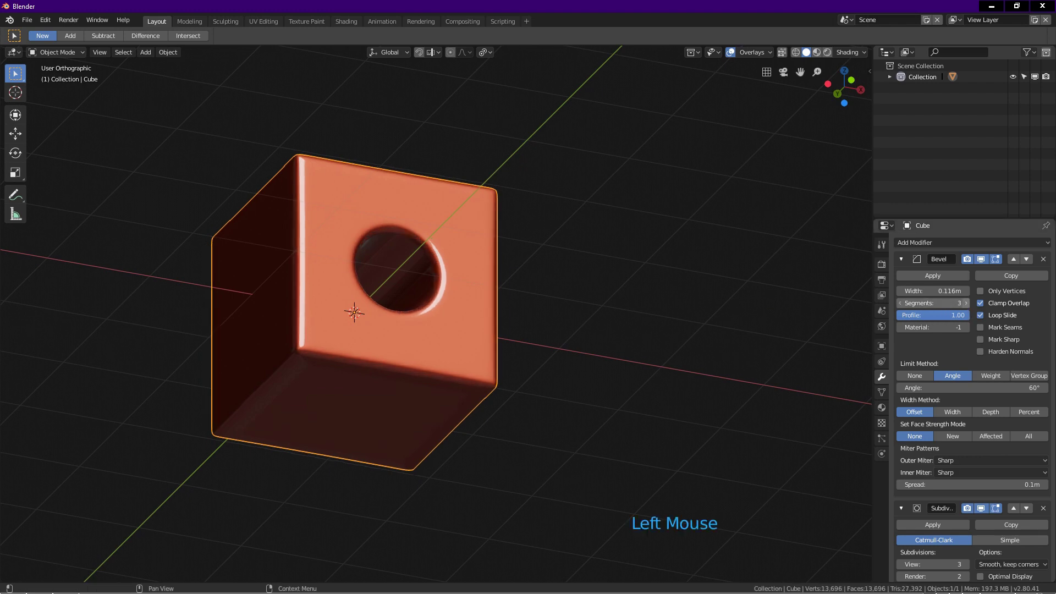
click(965, 302)
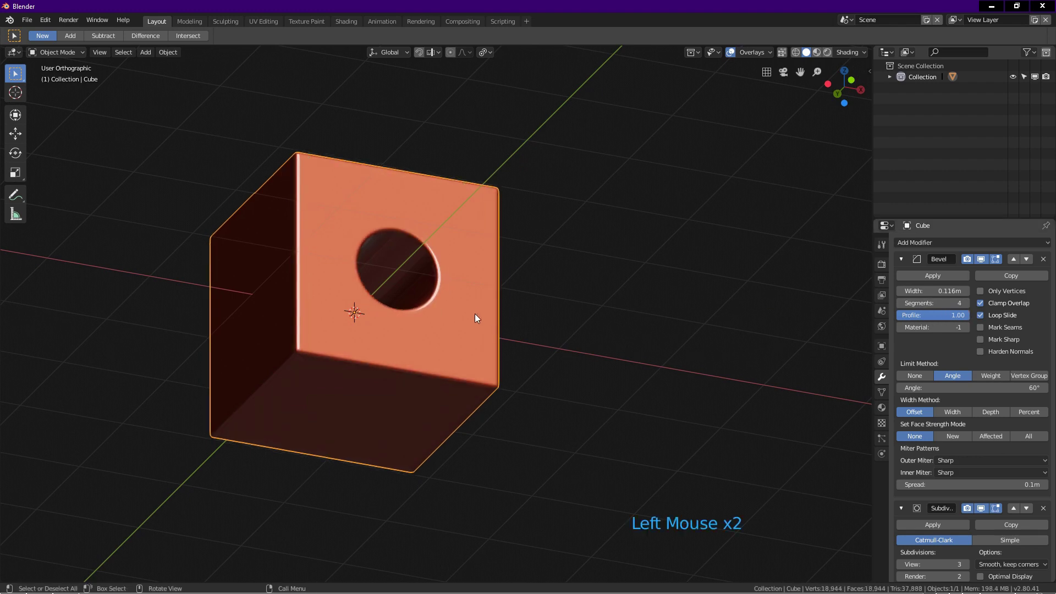
middle_drag(476, 318, 458, 313)
middle_drag(452, 319, 391, 348)
Zoom the viewport out away from the finished cube.
scroll(471, 348, down, 2)
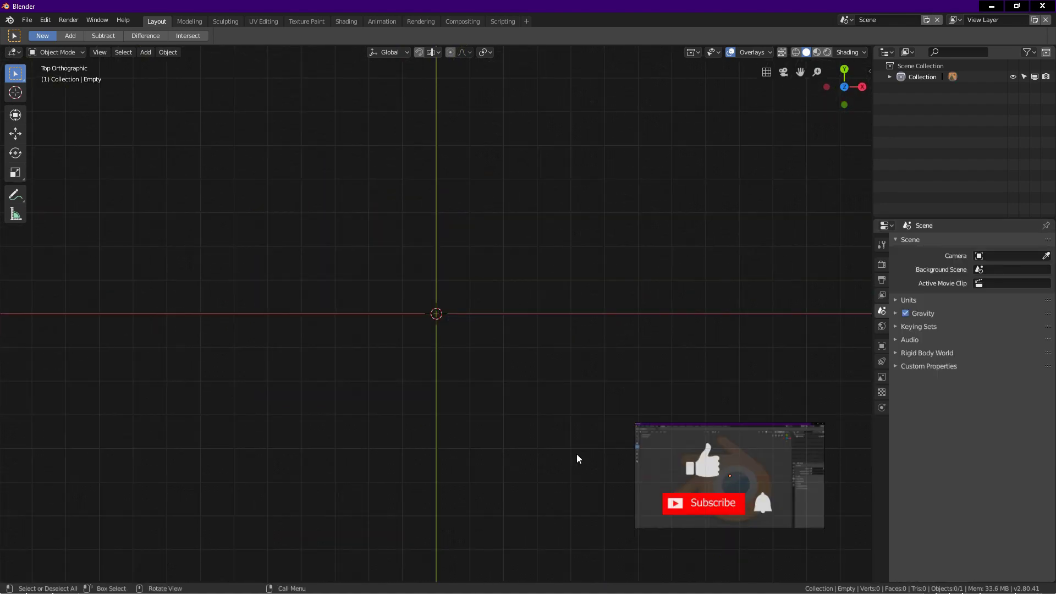